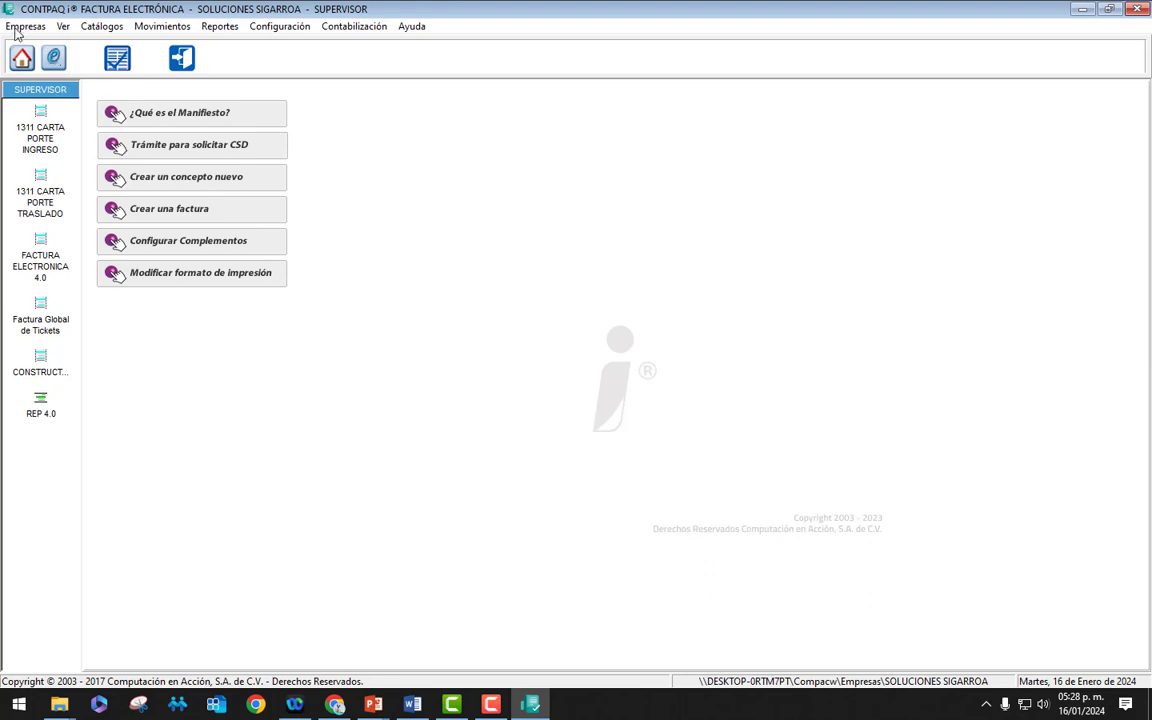
# Step: Open Usuarios configuration on the SUPERVISOR record and view the existing users list without selecting
pyautogui.click(25, 26)
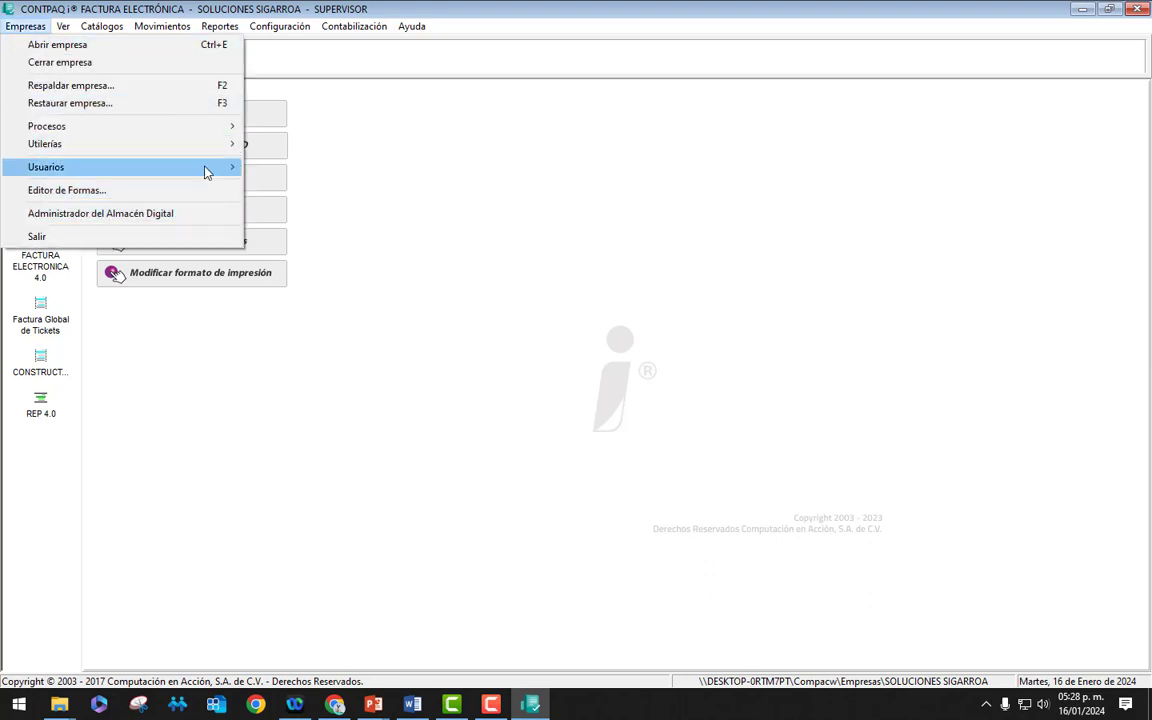
pyautogui.moveTo(206, 172)
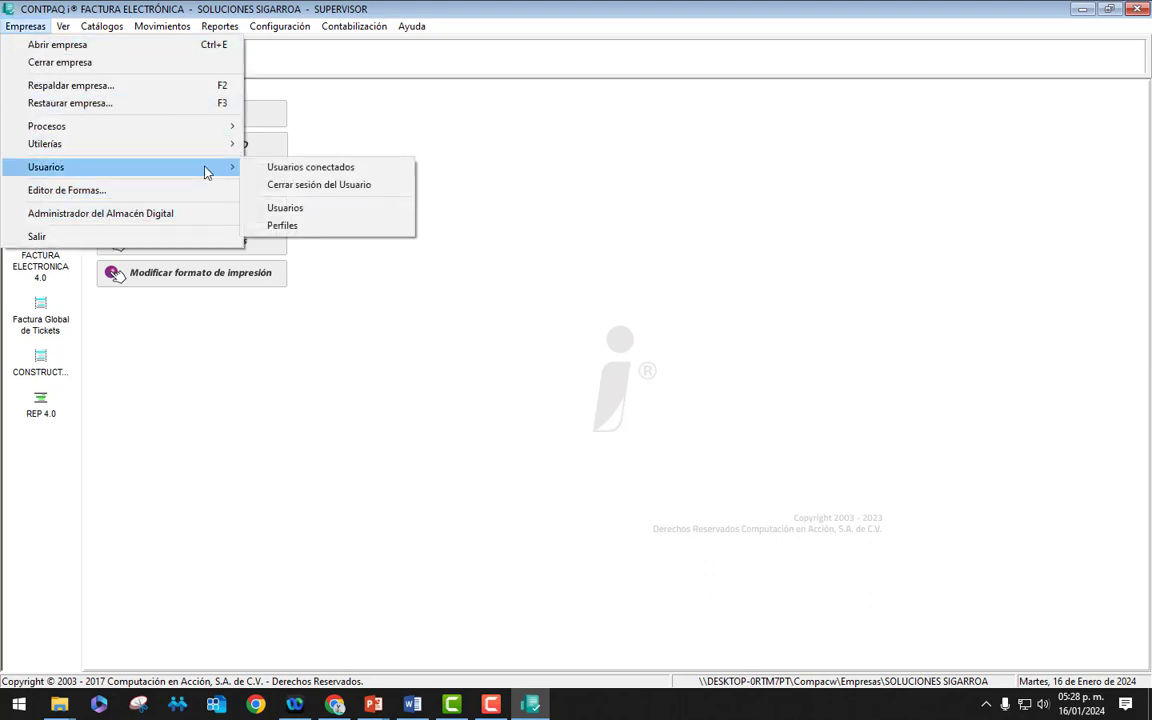
pyautogui.click(313, 210)
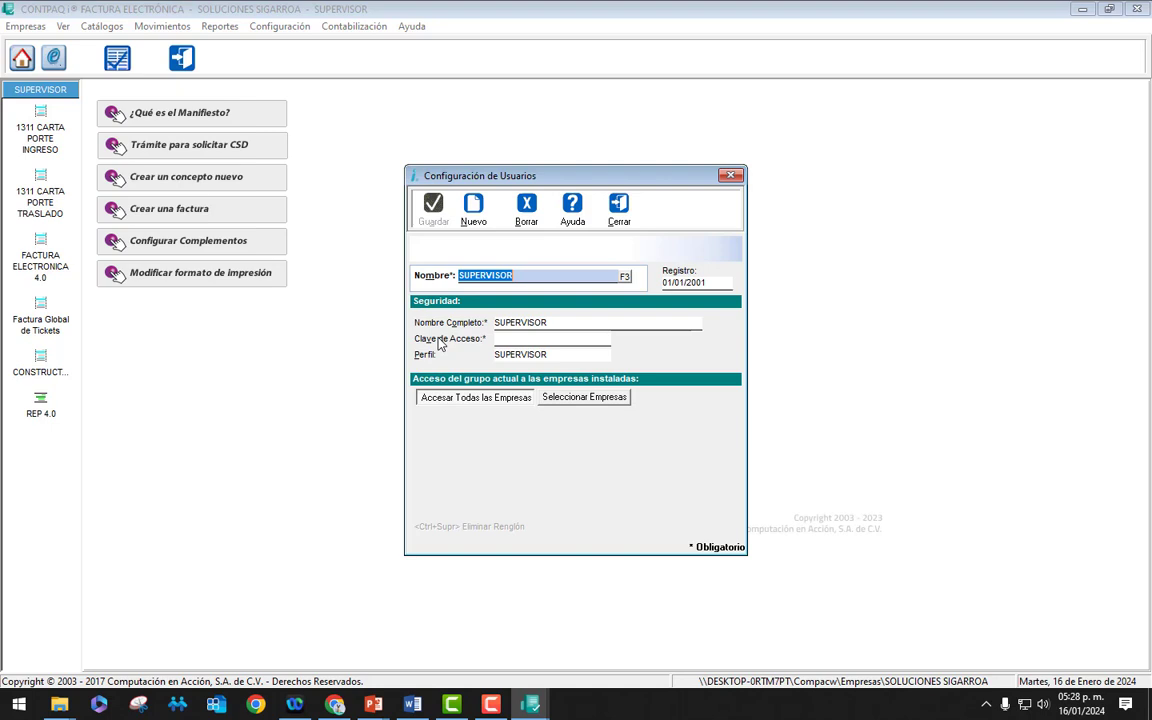
pyautogui.click(624, 276)
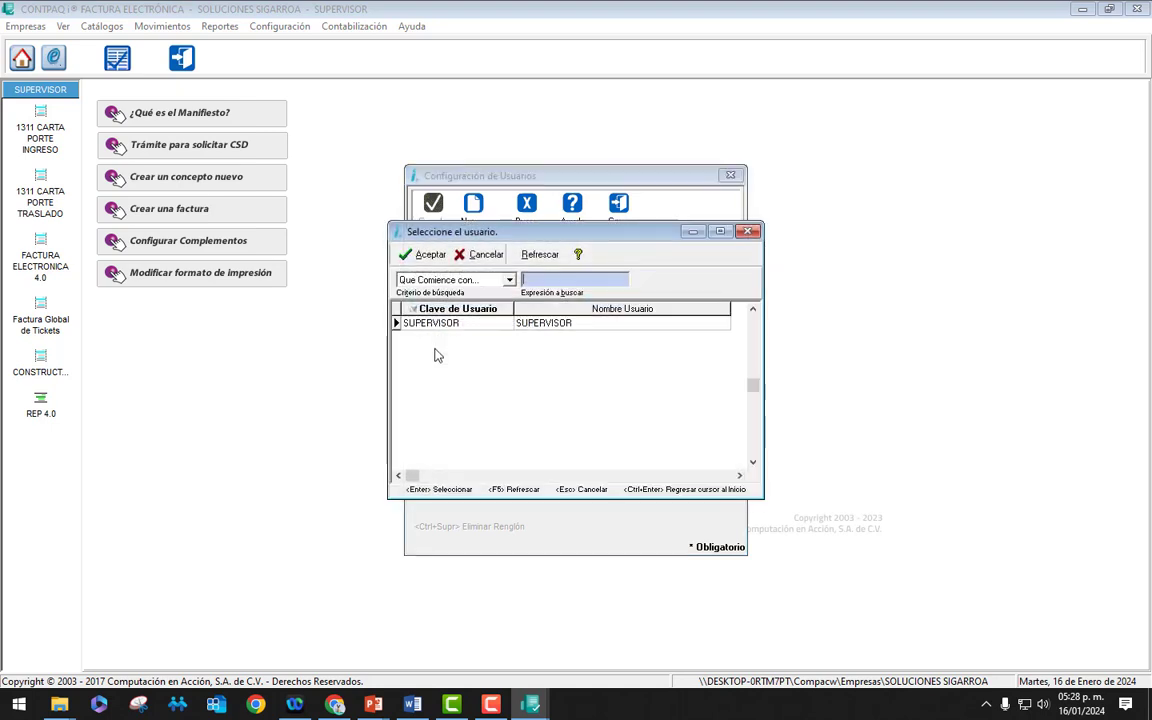
pyautogui.click(755, 233)
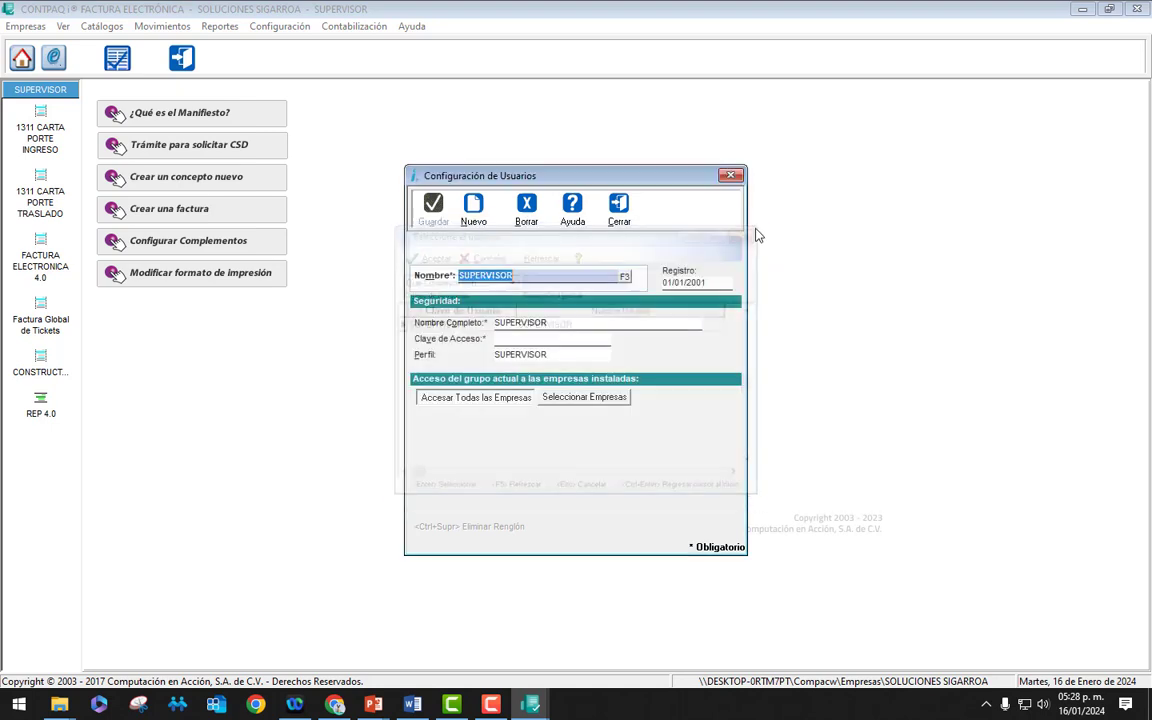
# Step: Create new user AUXVENTAS, entering the employee's full name and an access password
pyautogui.click(474, 212)
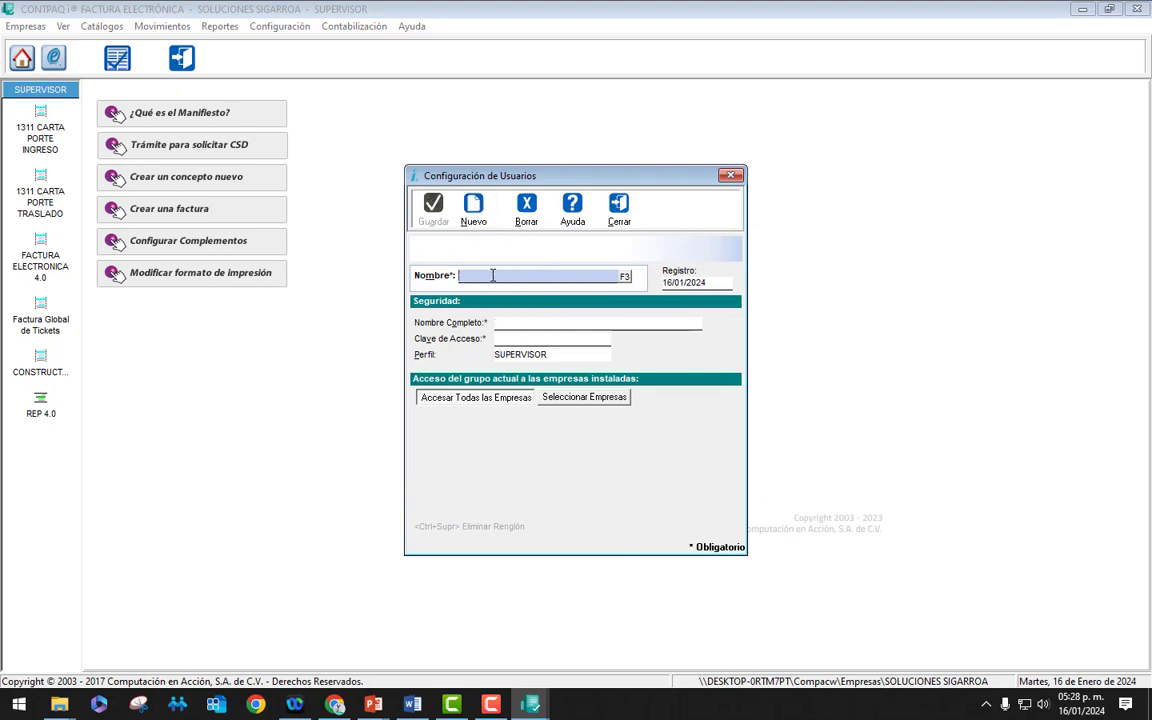
pyautogui.write('AUXVENTAS')
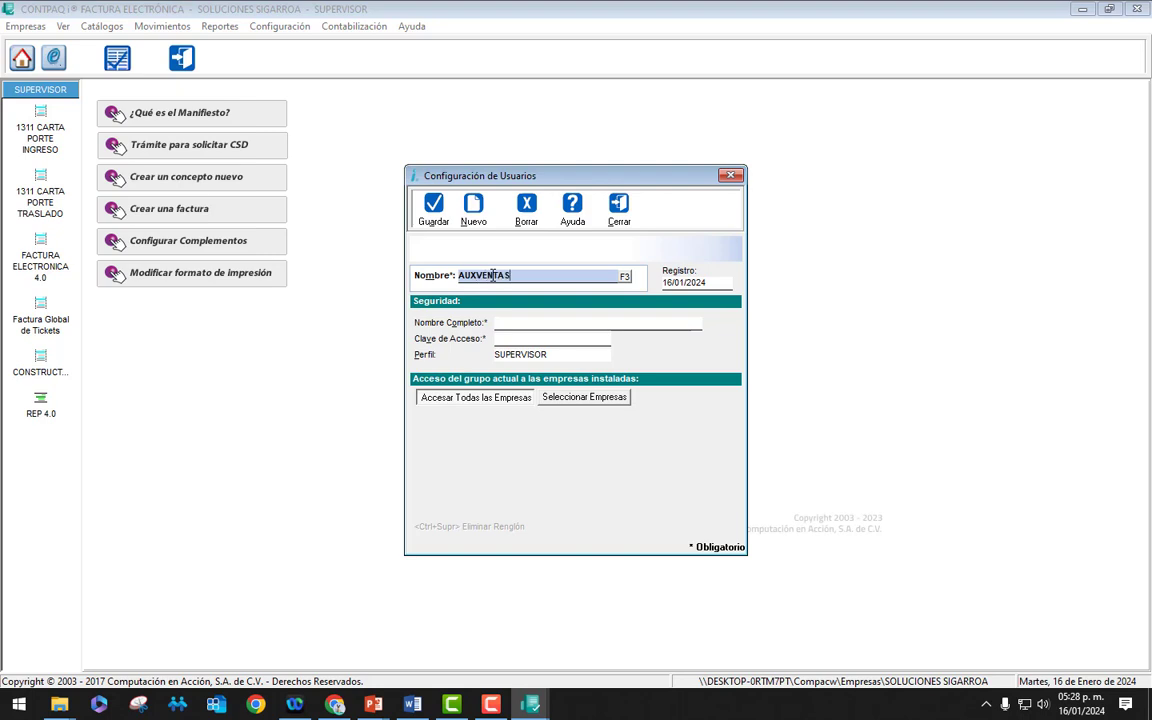
pyautogui.press('Return')
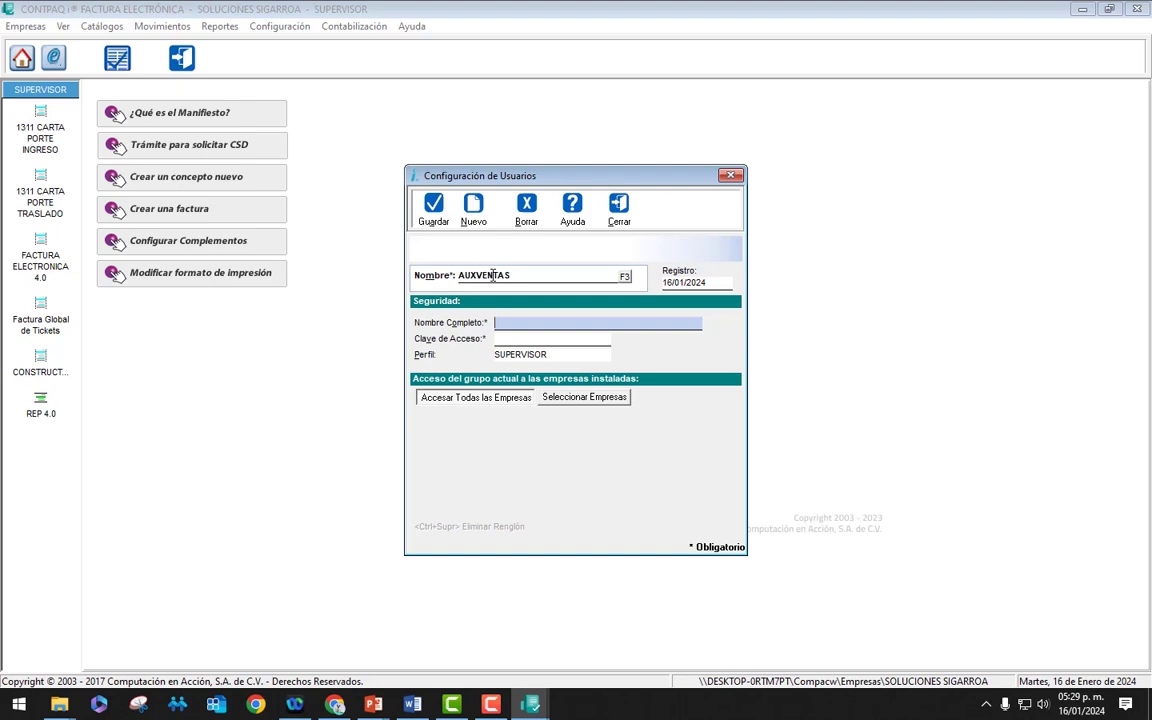
pyautogui.press('Tab')
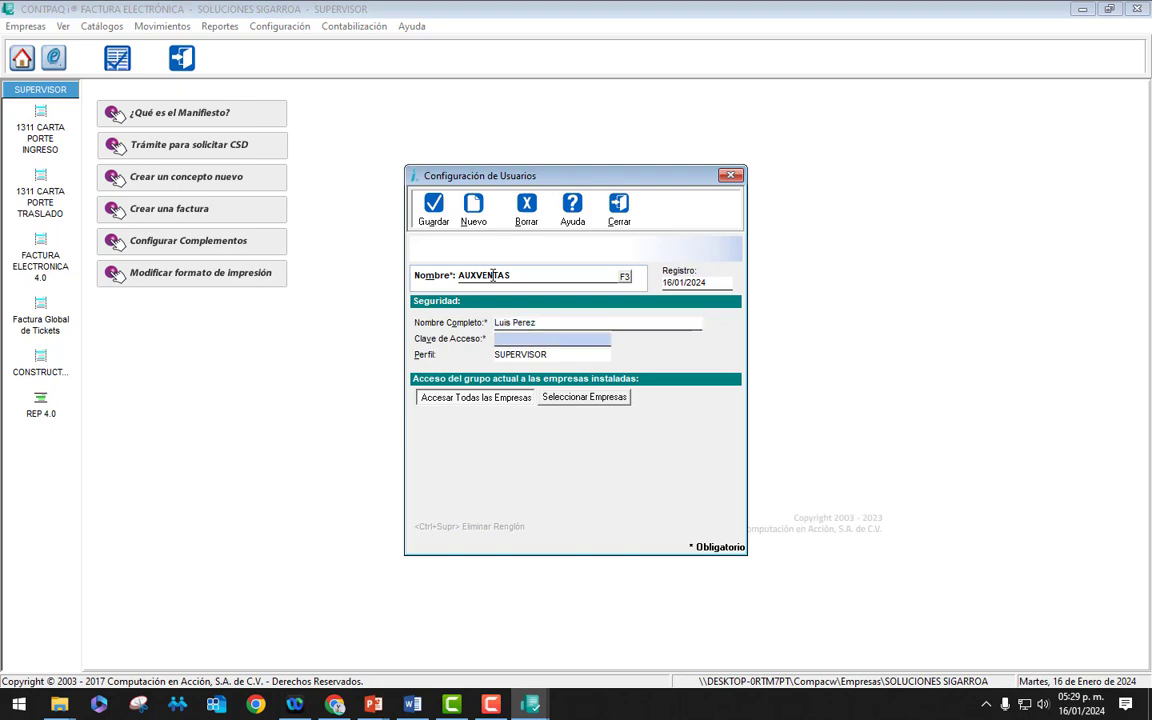
pyautogui.write('12345')
pyautogui.press('Tab')
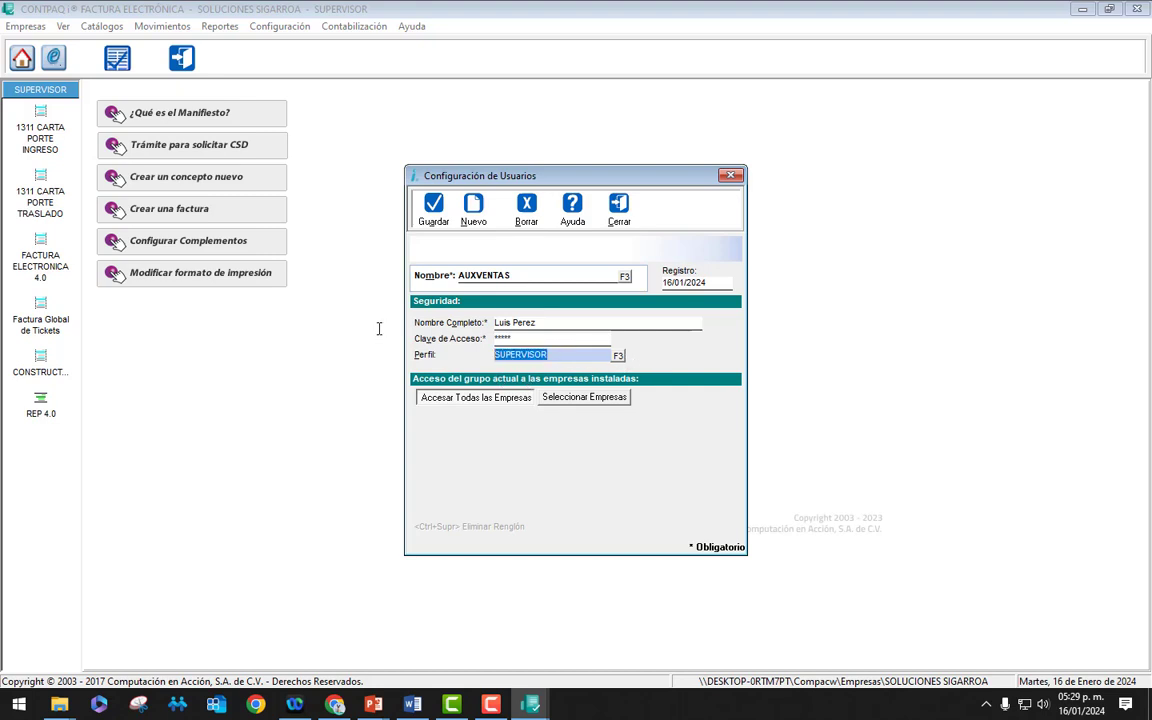
# Step: Choose AUXILIAR DE VENTAS from the profile list as AUXVENTAS's profile
pyautogui.click(618, 356)
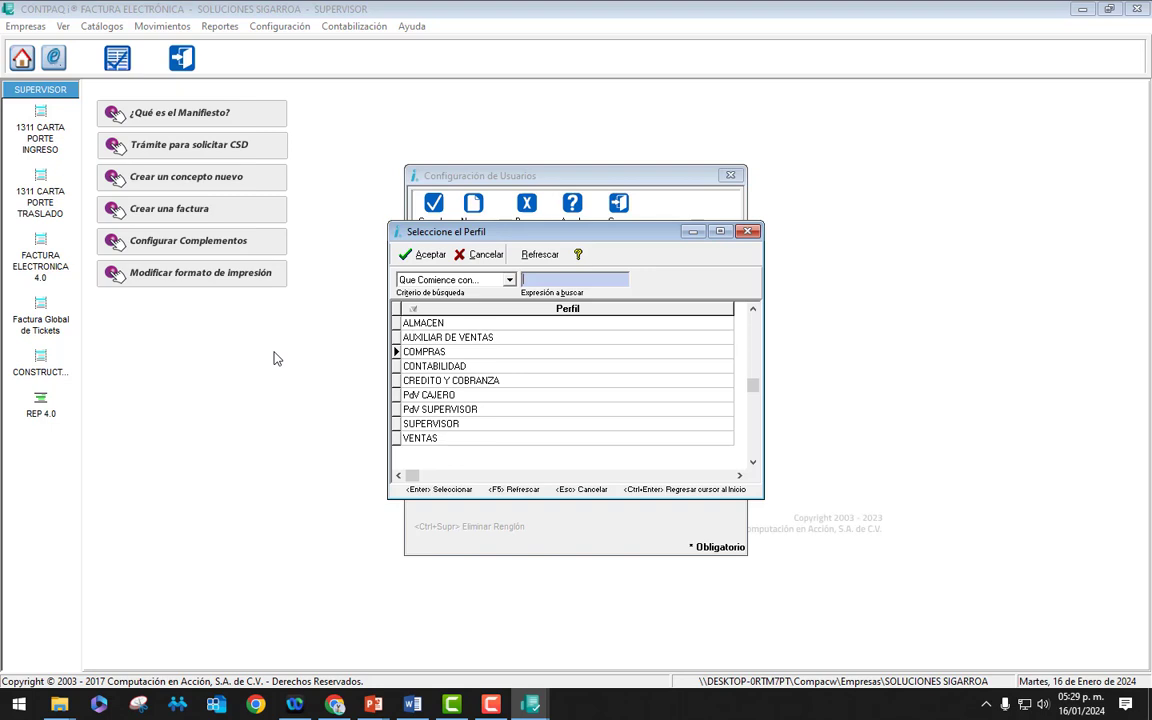
pyautogui.press('Down')
pyautogui.press('Down')
pyautogui.press('Up')
pyautogui.press('Up')
pyautogui.press('Down')
pyautogui.press('Down')
pyautogui.press('Up')
pyautogui.press('Up')
pyautogui.press('Up')
pyautogui.press('Return')
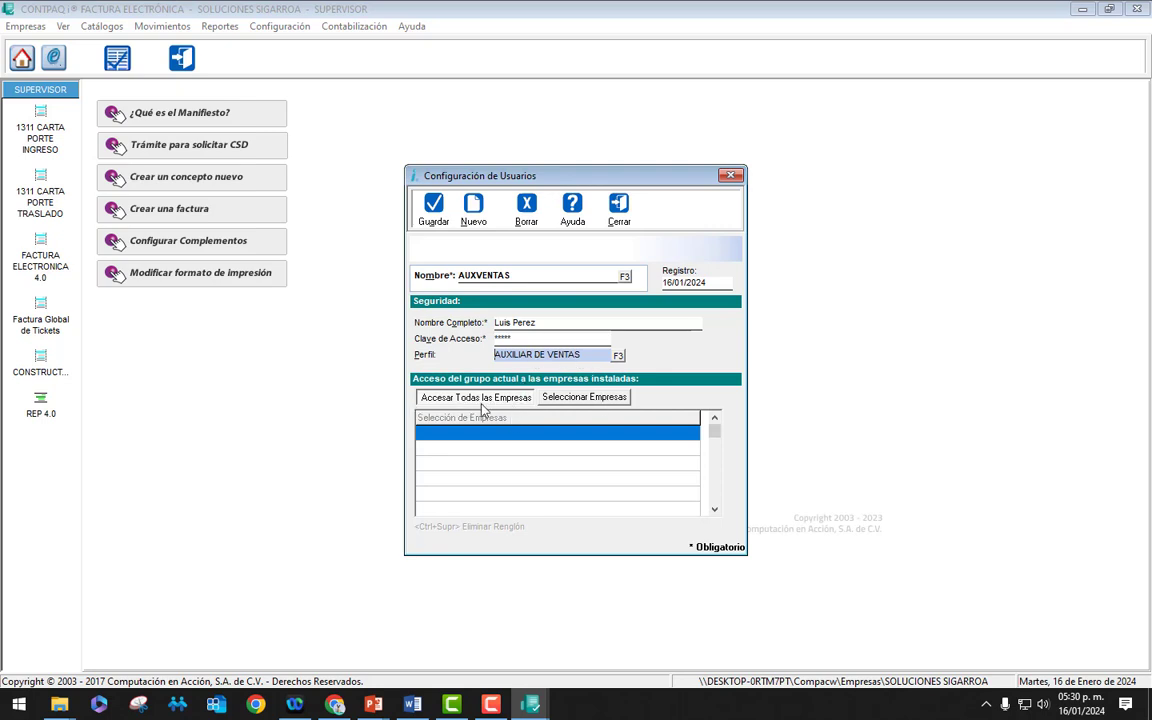
# Step: Grant AUXVENTAS access only to SOLUCIONES SIGARROA, then save the user and close the window
pyautogui.click(577, 398)
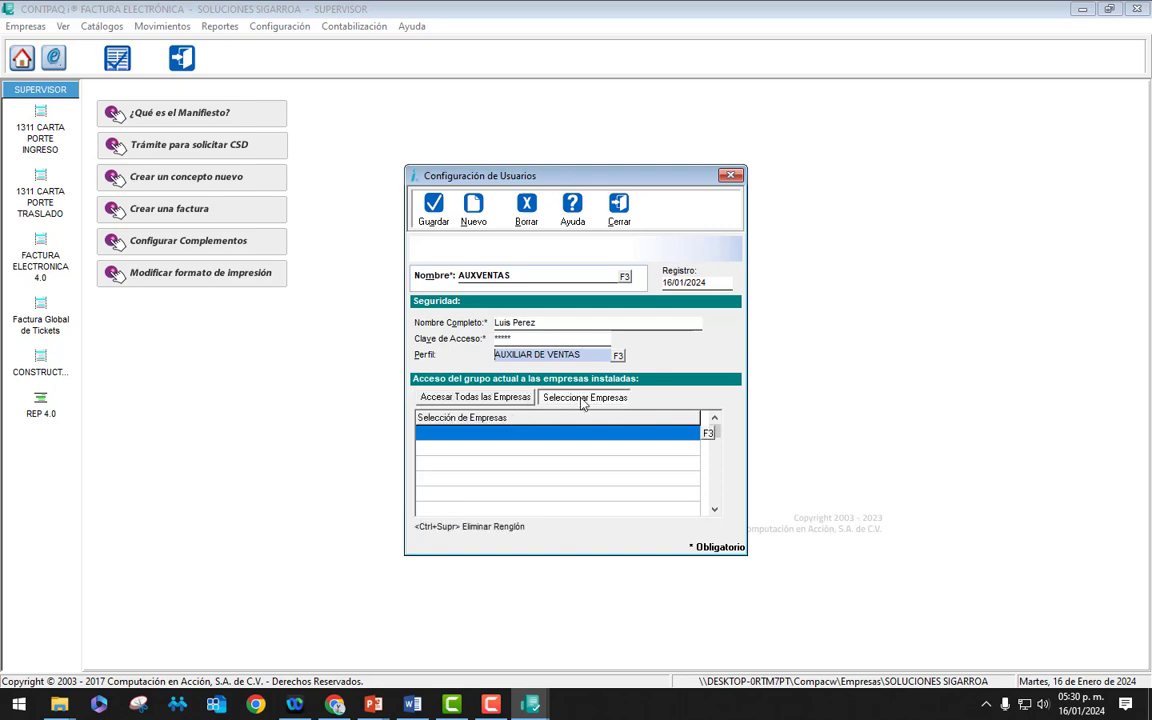
pyautogui.click(708, 433)
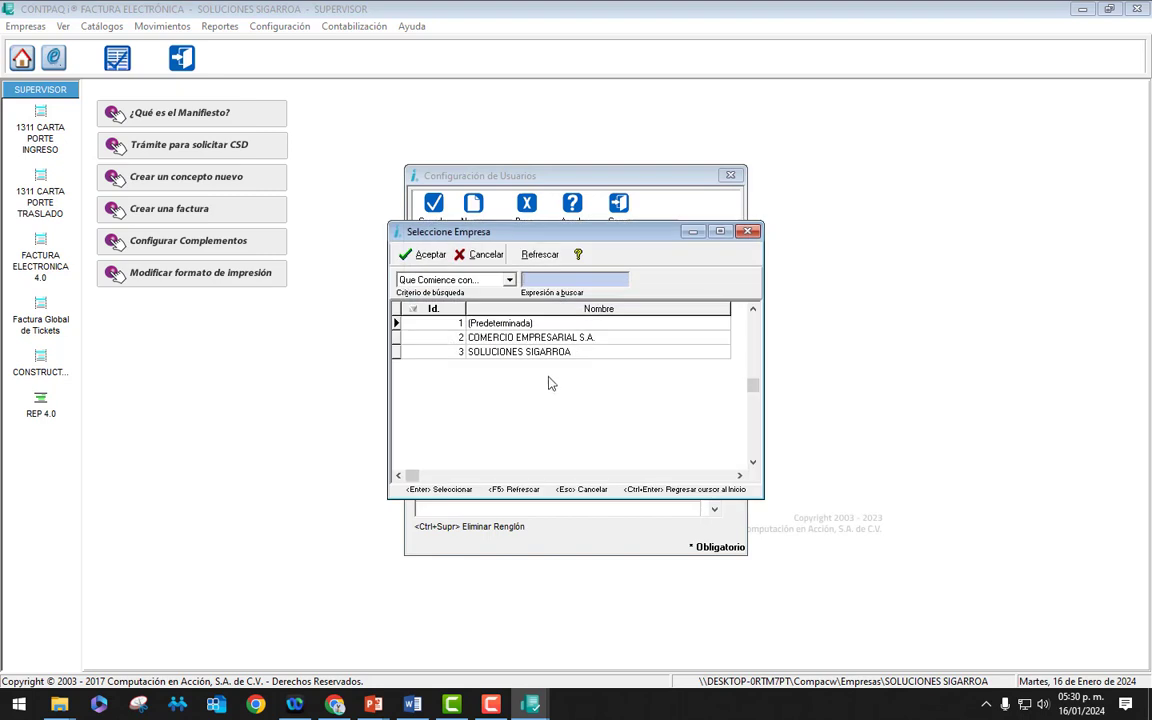
pyautogui.click(539, 356)
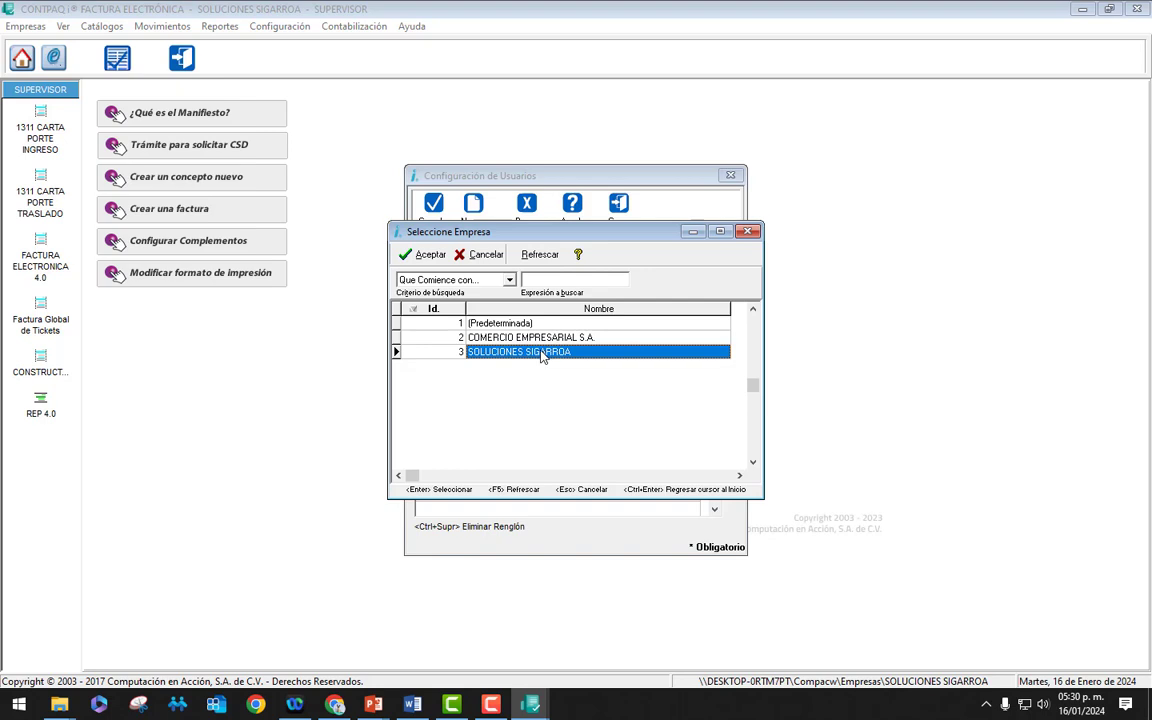
pyautogui.doubleClick(541, 355)
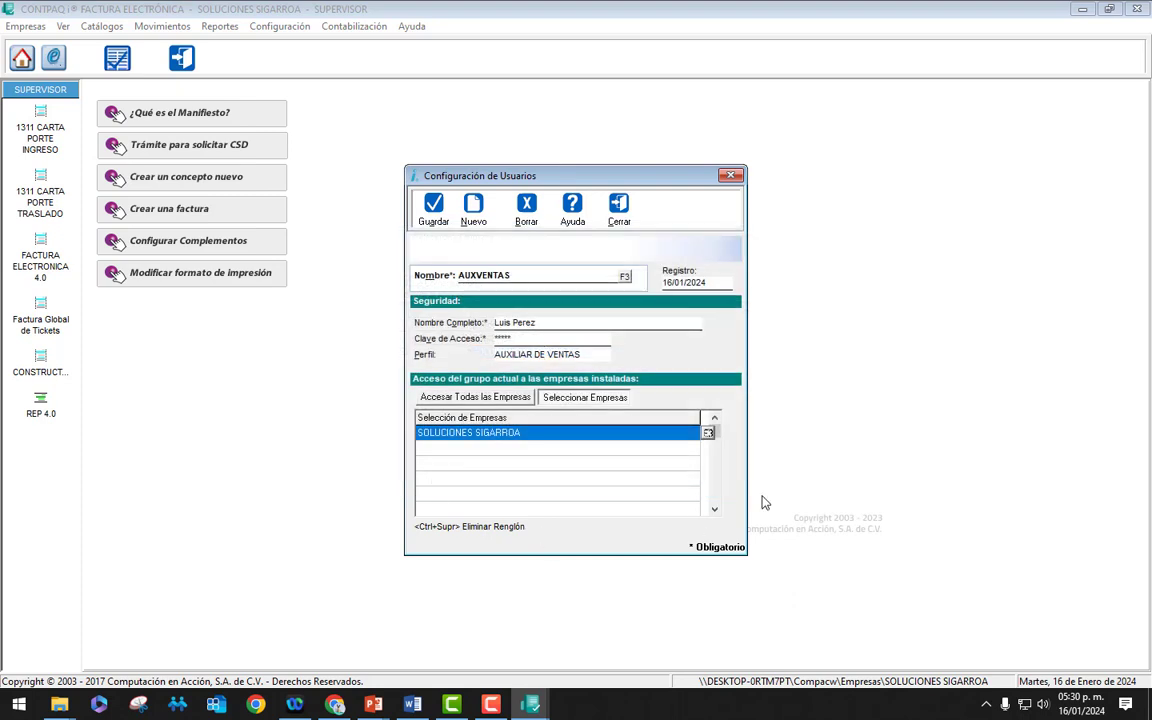
pyautogui.click(437, 216)
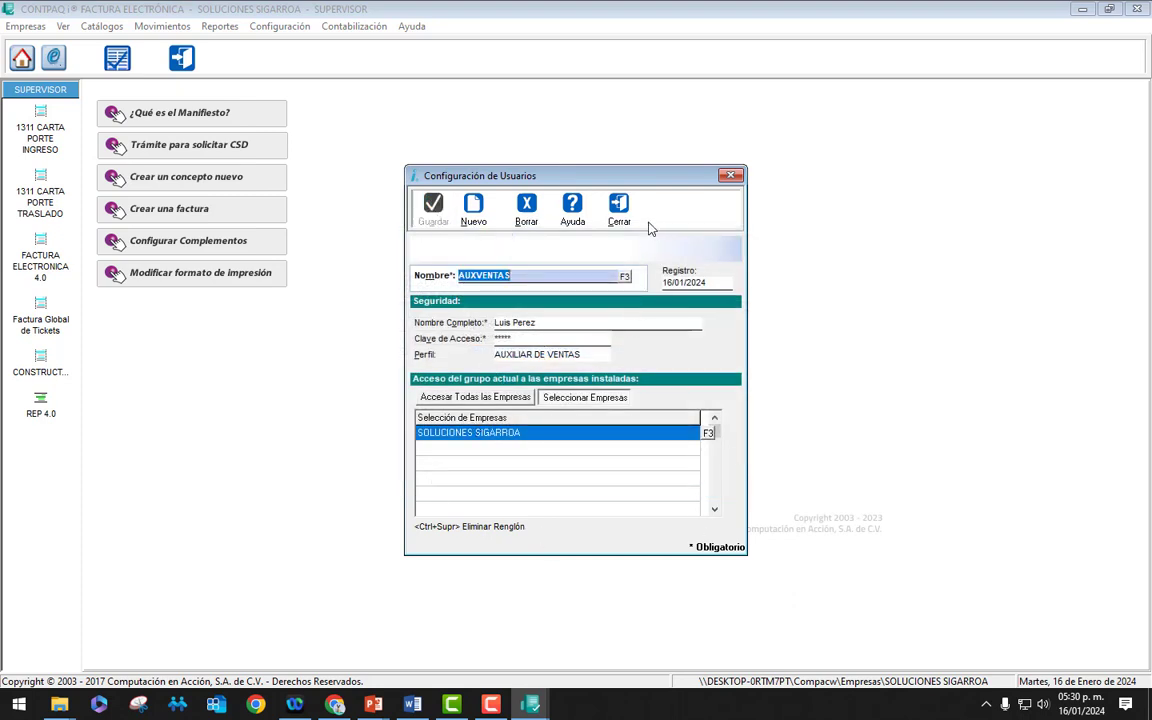
pyautogui.click(618, 212)
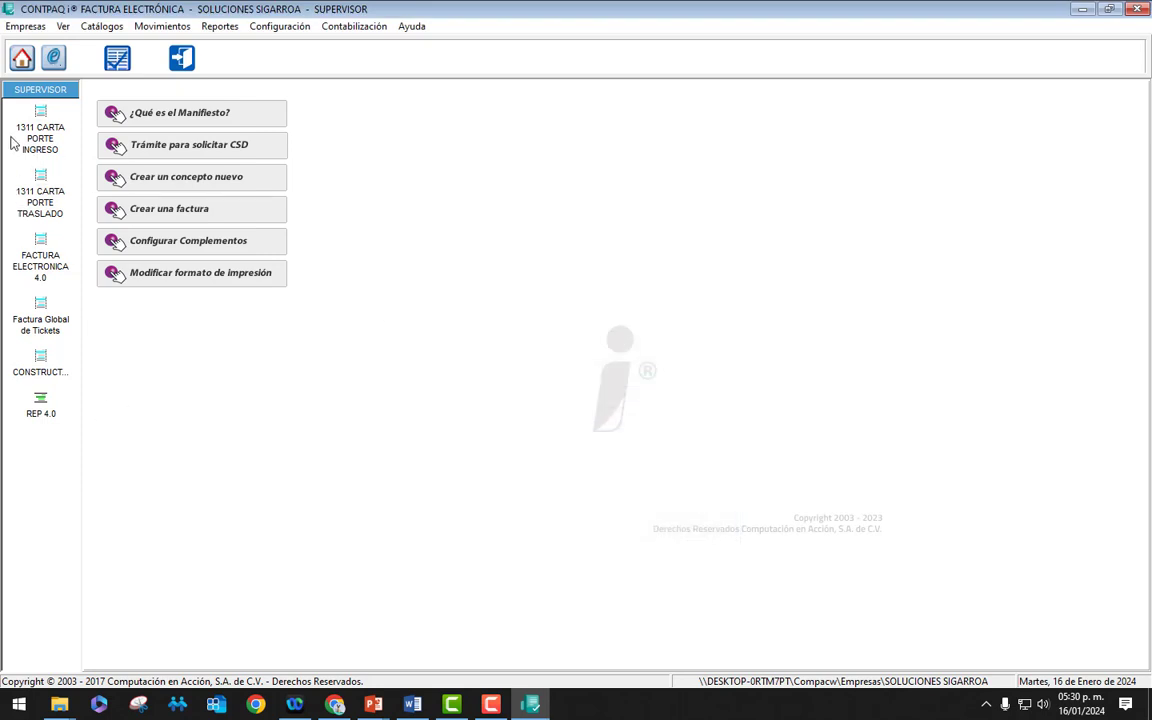
# Step: Browse the company and reports menus, then open the COMERCIO EMPRESARIAL S.A. company
pyautogui.click(31, 27)
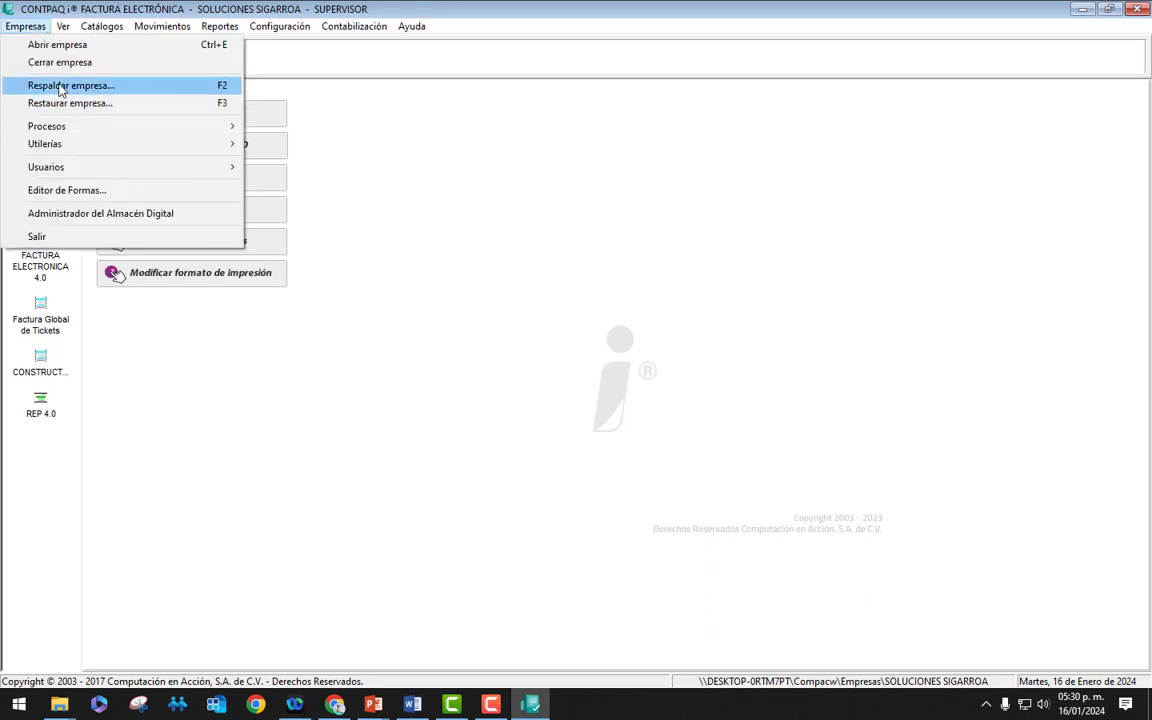
pyautogui.moveTo(93, 35)
pyautogui.press('Right')
pyautogui.press('Right')
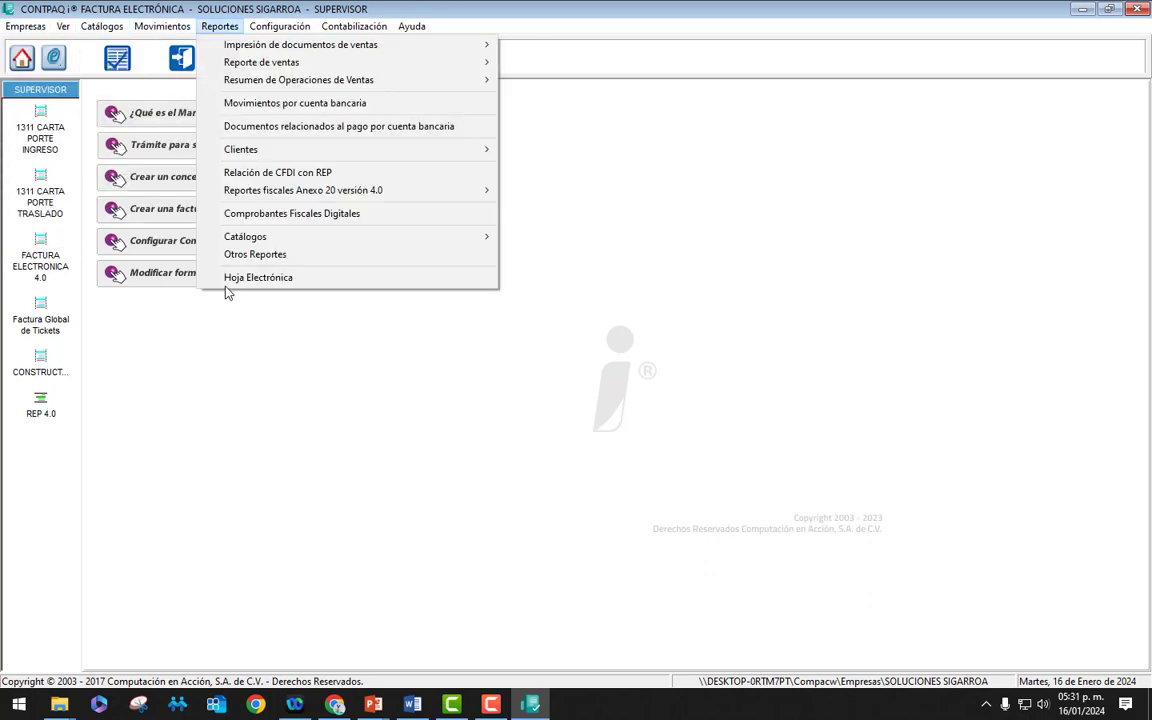
pyautogui.click(215, 445)
pyautogui.click(21, 57)
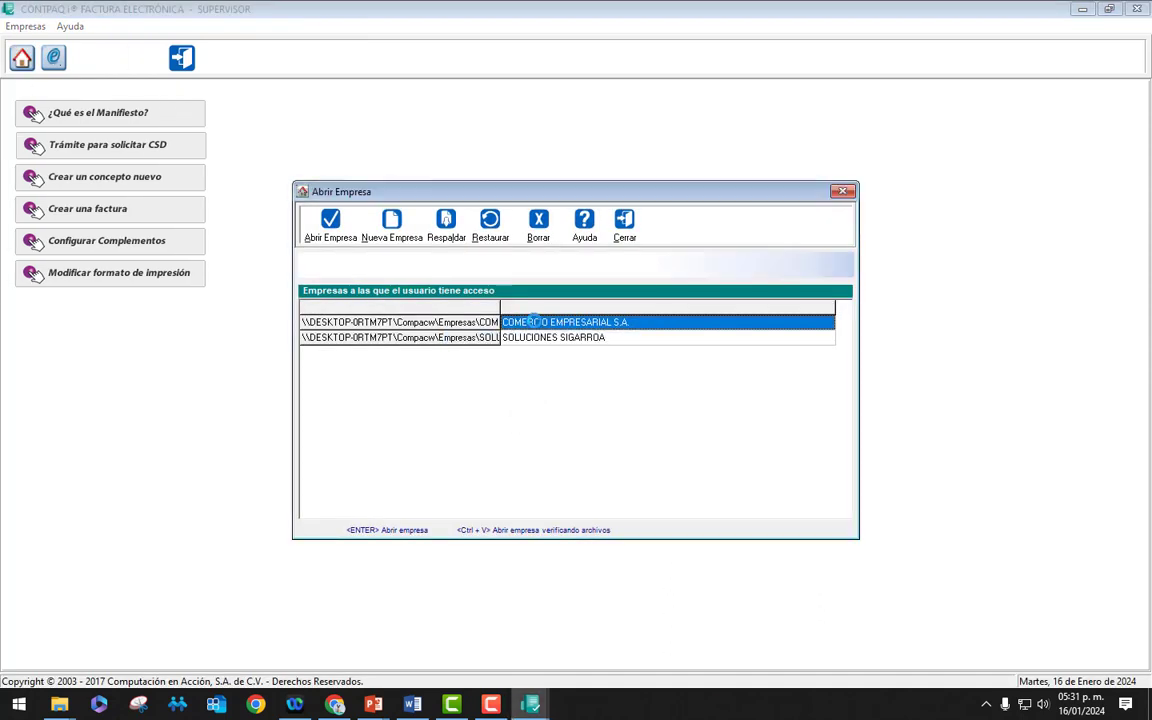
pyautogui.doubleClick(535, 321)
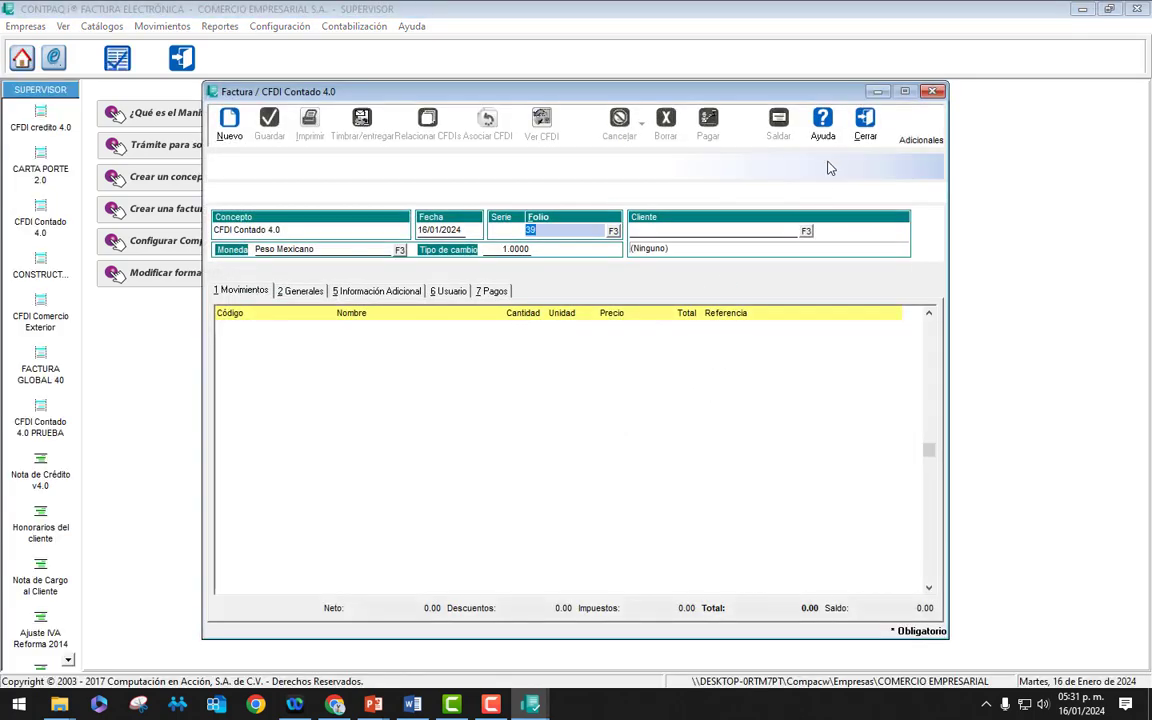
# Step: Close the invoice and open SOLUCIONES SIGARROA, declining the expiring-certificate review
pyautogui.click(860, 128)
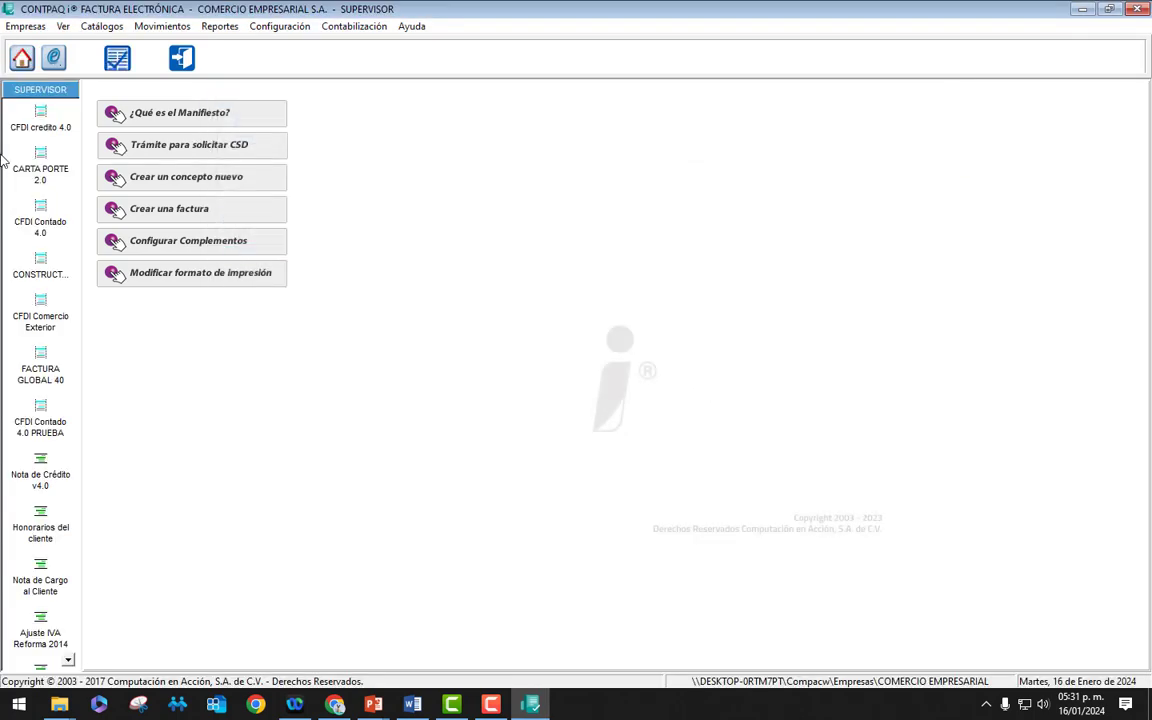
pyautogui.click(22, 60)
pyautogui.click(548, 337)
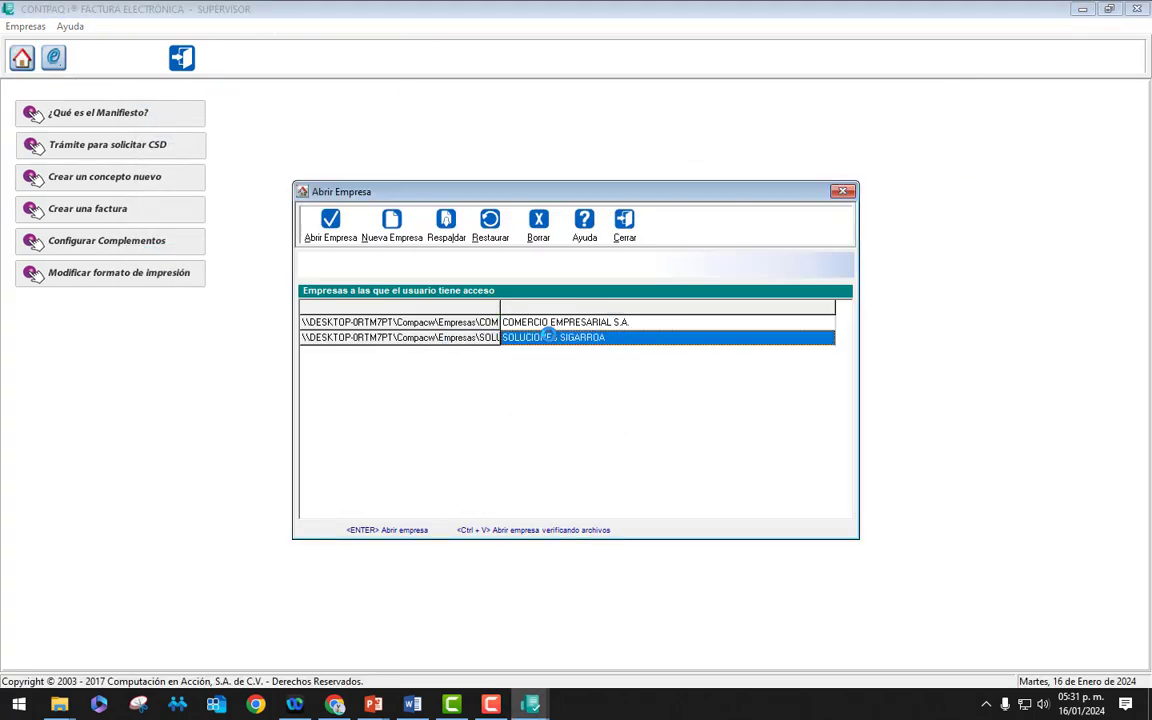
pyautogui.doubleClick(548, 337)
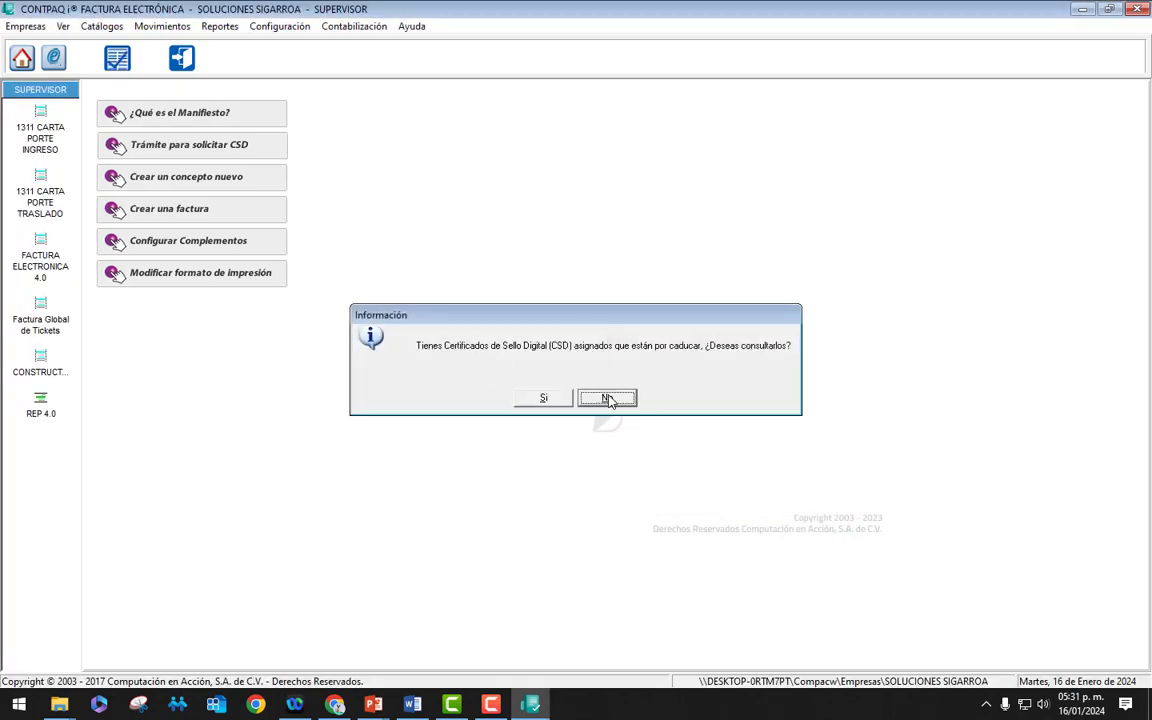
pyautogui.click(607, 398)
pyautogui.click(25, 26)
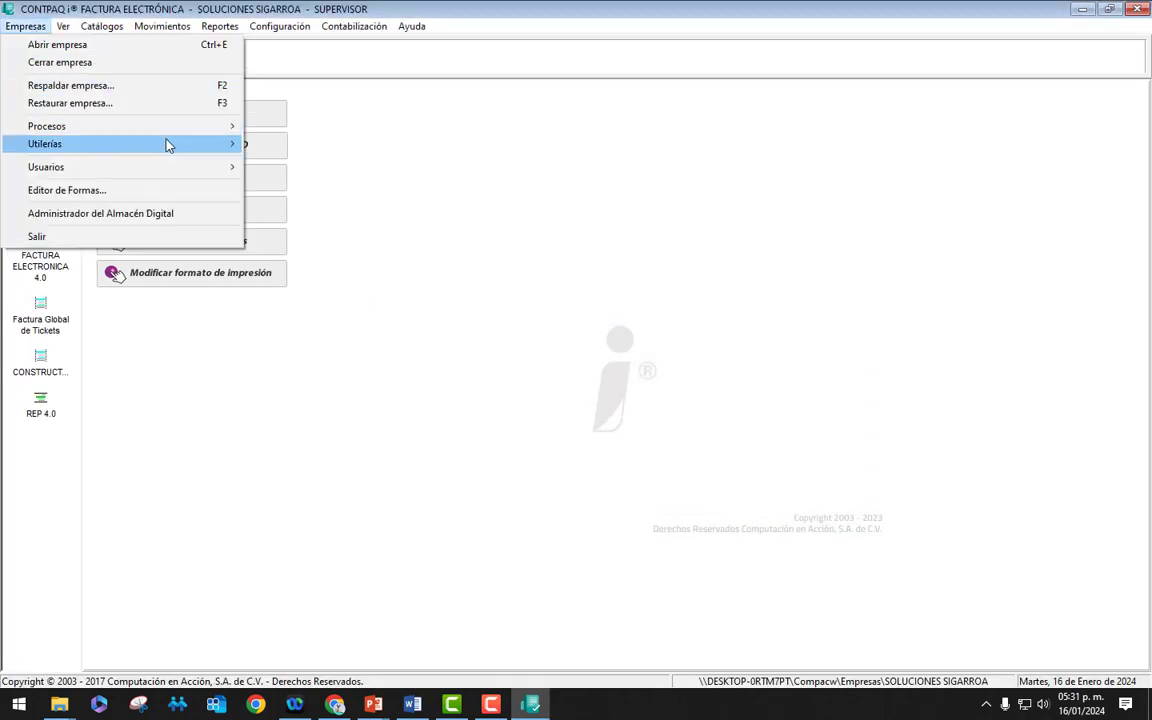
# Step: Log out the supervisor and sign in as AUXVENTAS with its password
pyautogui.moveTo(228, 172)
pyautogui.click(337, 185)
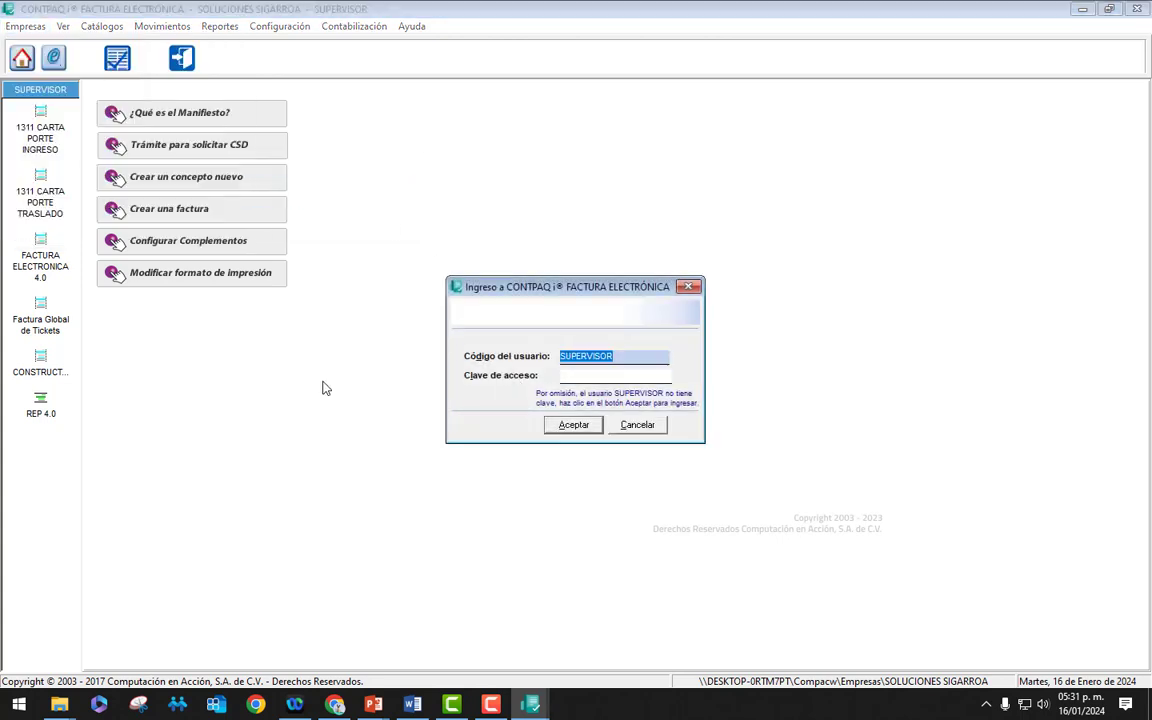
pyautogui.write('AUXVENTAS')
pyautogui.press('Tab')
pyautogui.write('**')
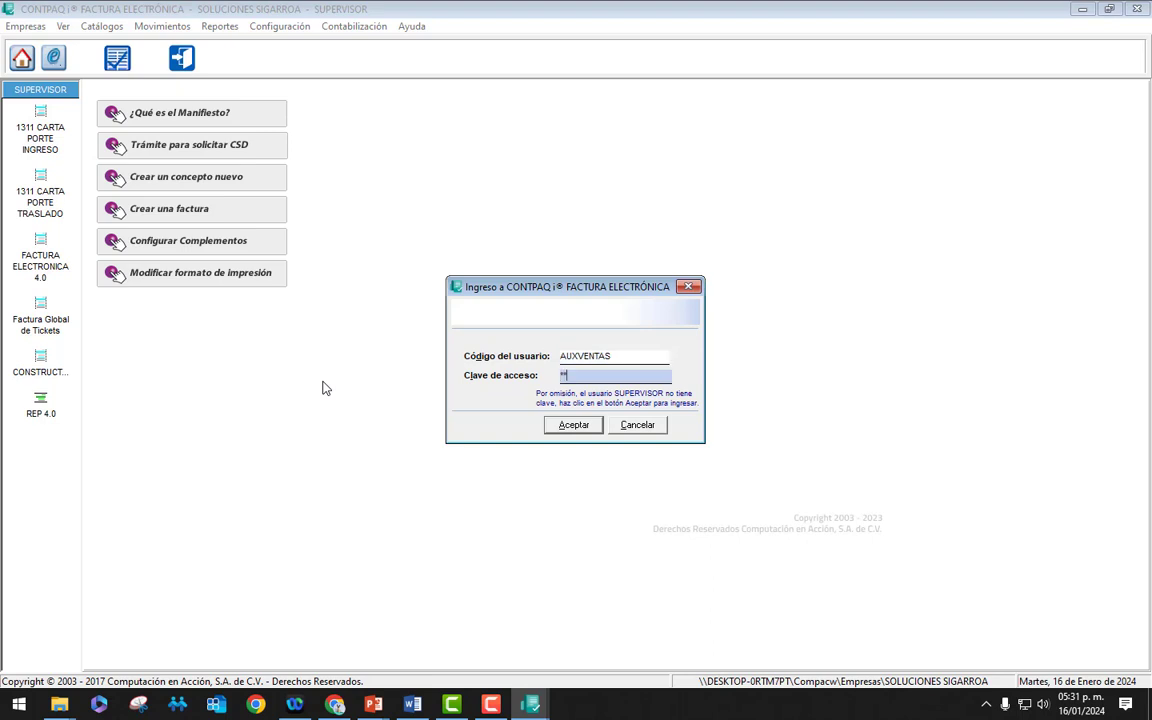
pyautogui.write('***')
pyautogui.click(588, 430)
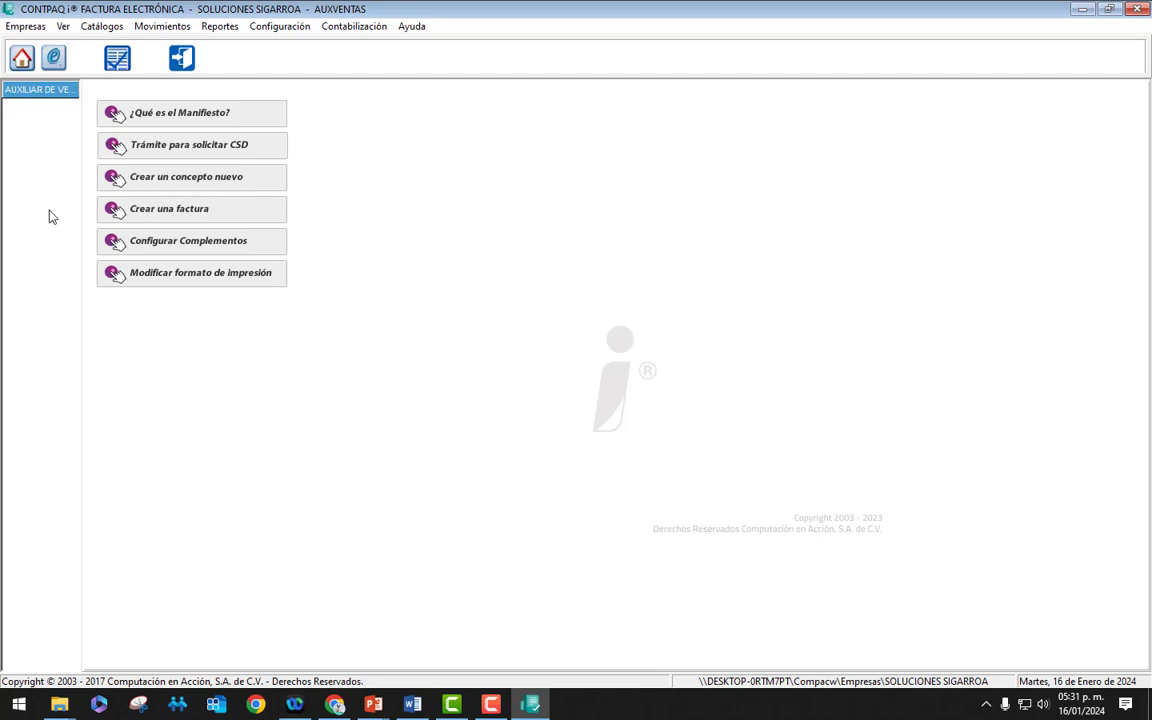
# Step: Open client CL001 from the Clientes catalogue, attempt deleting it, and cancel
pyautogui.click(103, 27)
pyautogui.click(120, 46)
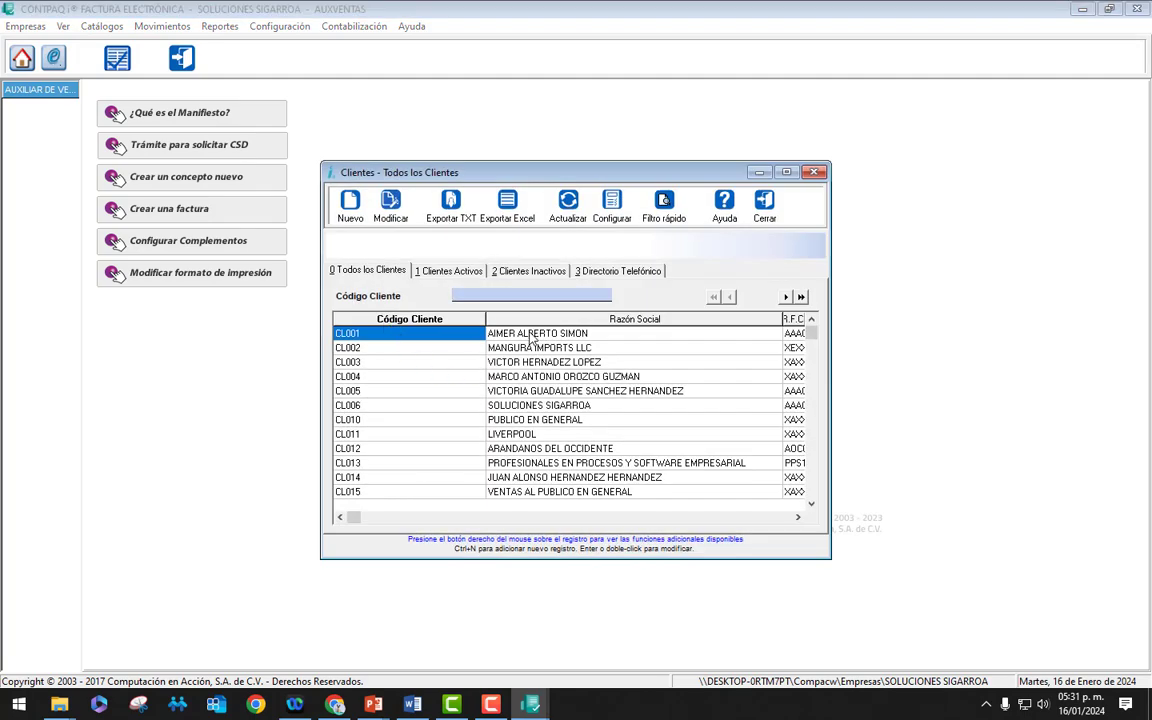
pyautogui.click(531, 336)
pyautogui.doubleClick(531, 336)
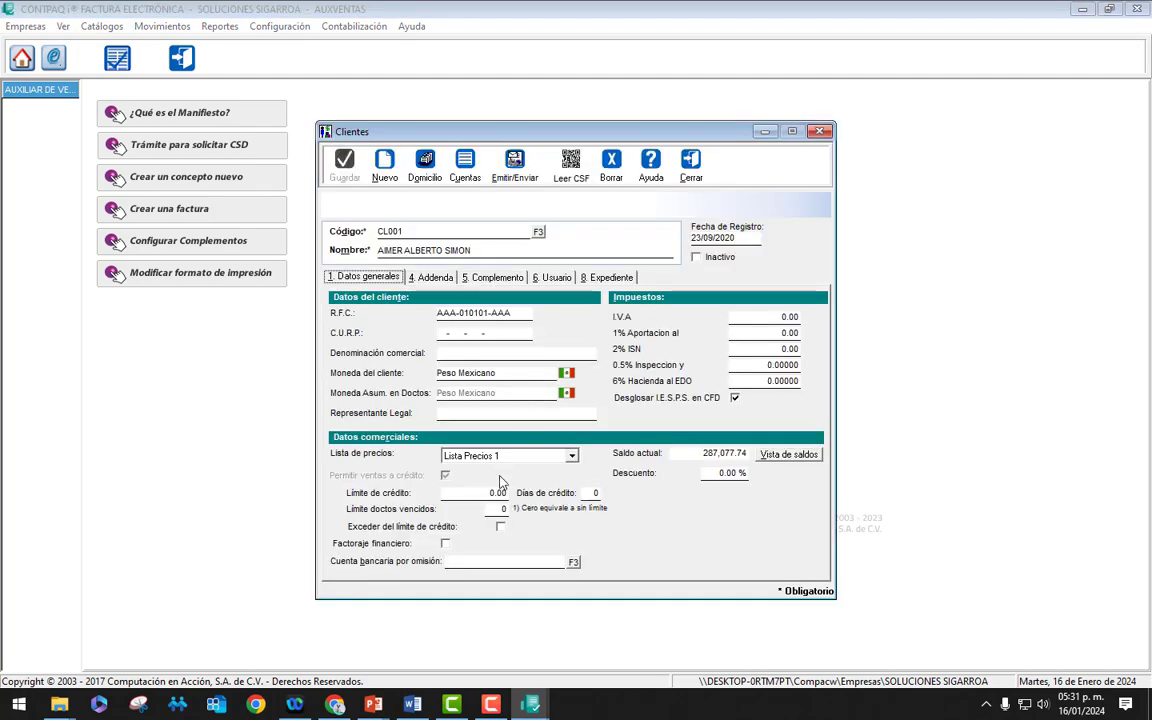
pyautogui.click(611, 168)
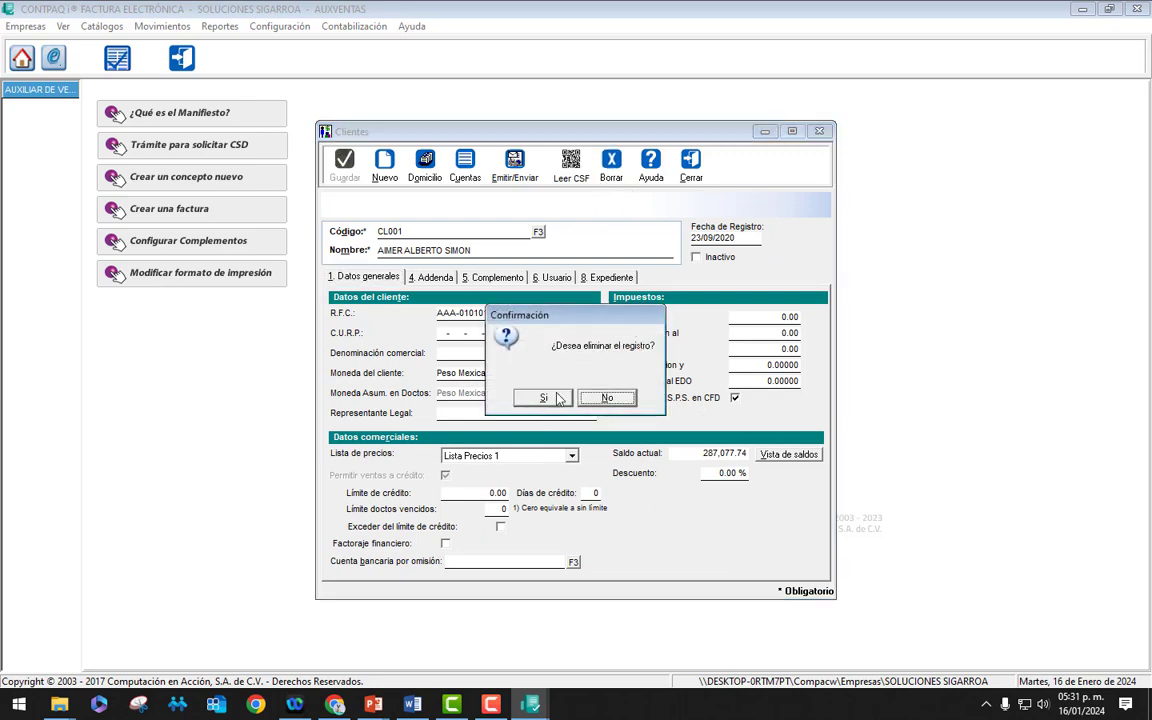
pyautogui.click(608, 397)
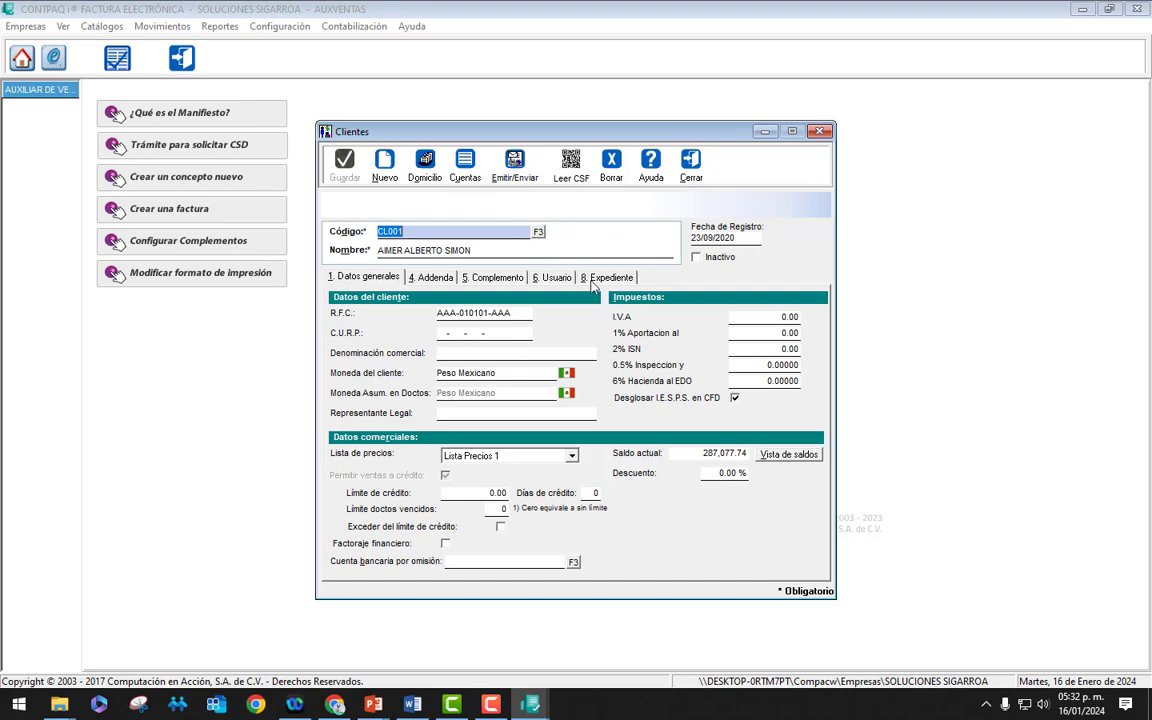
# Step: View CL001's Domicilio address, then close the address, the record and the catalogue
pyautogui.click(424, 163)
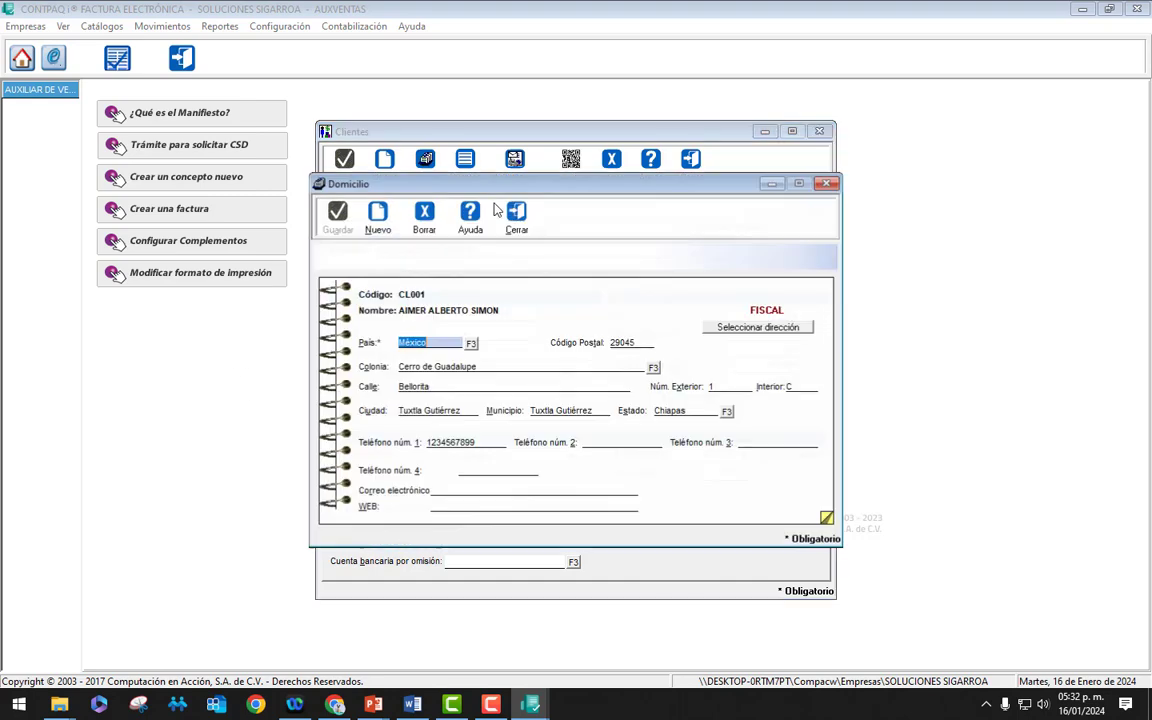
pyautogui.click(521, 222)
pyautogui.click(689, 145)
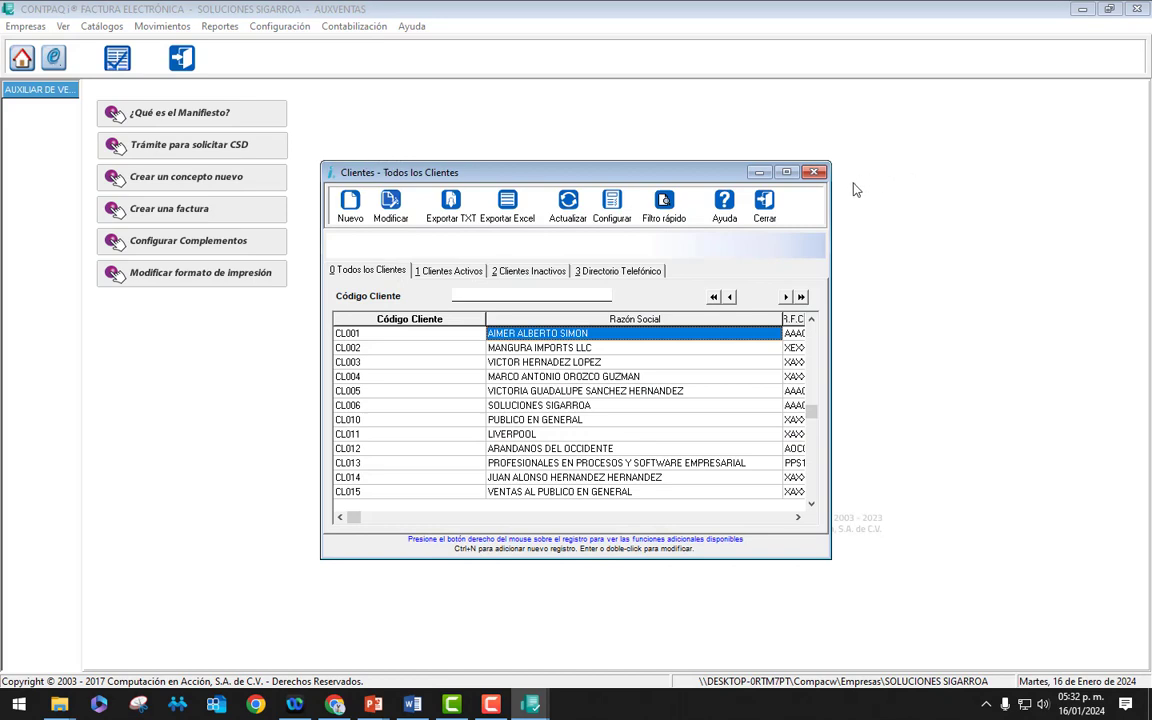
pyautogui.click(766, 205)
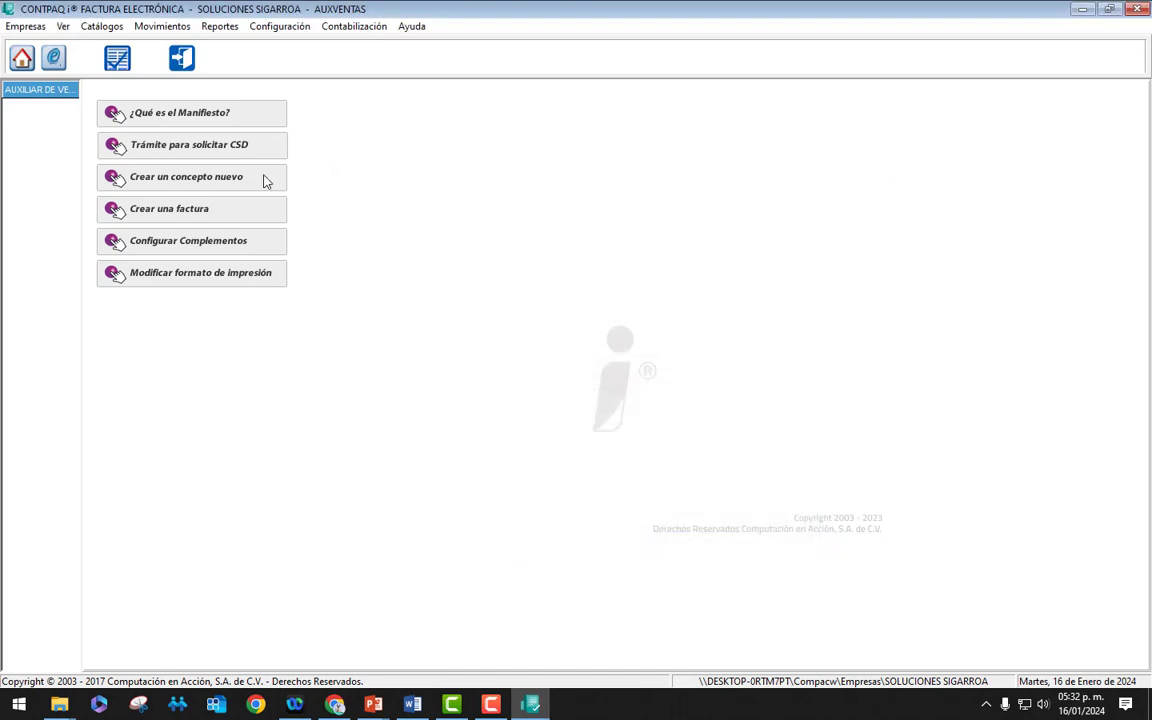
pyautogui.click(22, 58)
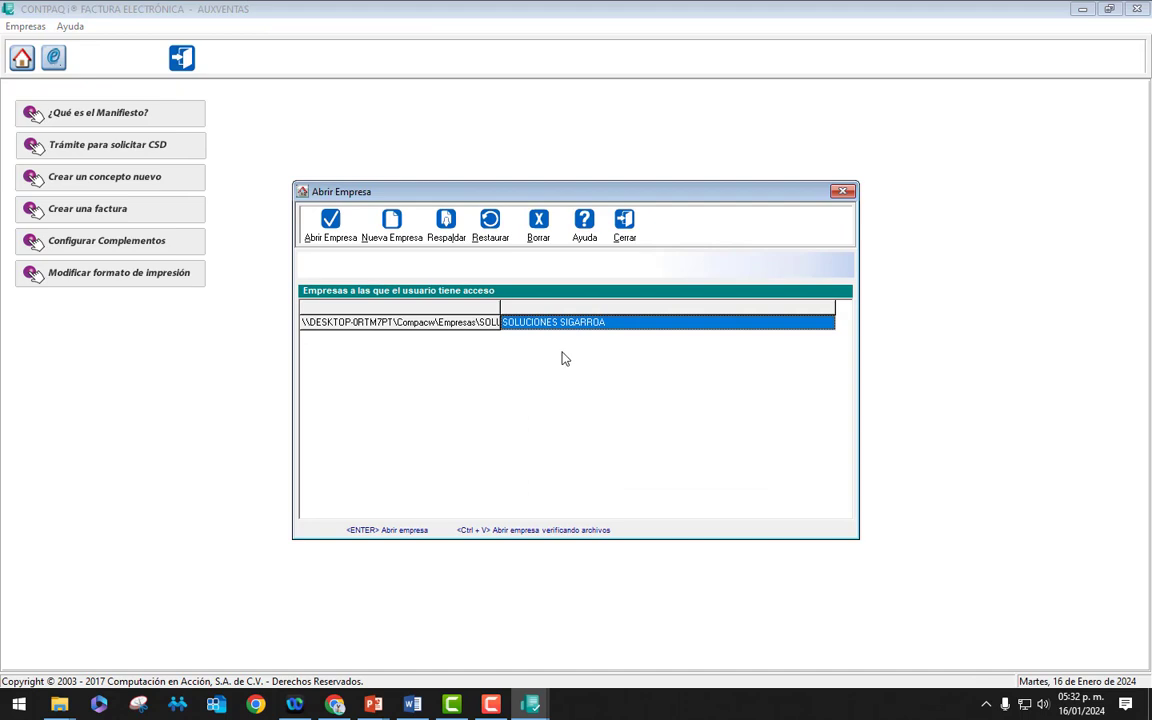
pyautogui.doubleClick(516, 322)
pyautogui.click(607, 398)
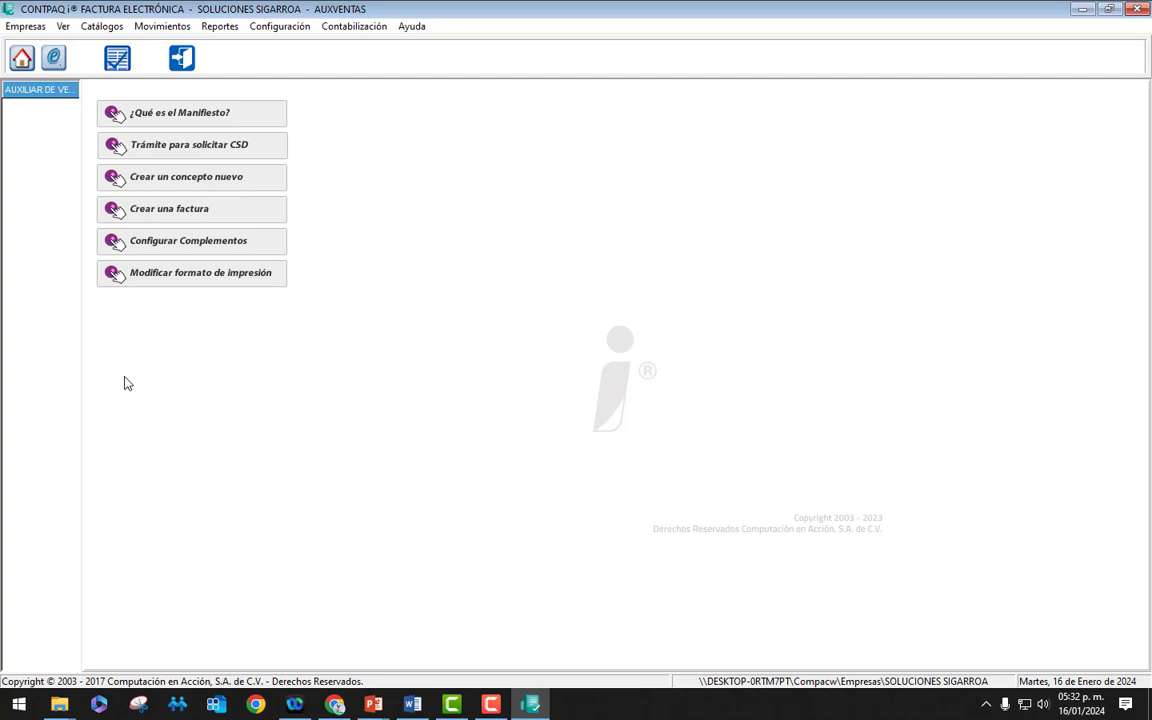
pyautogui.click(272, 26)
pyautogui.click(286, 46)
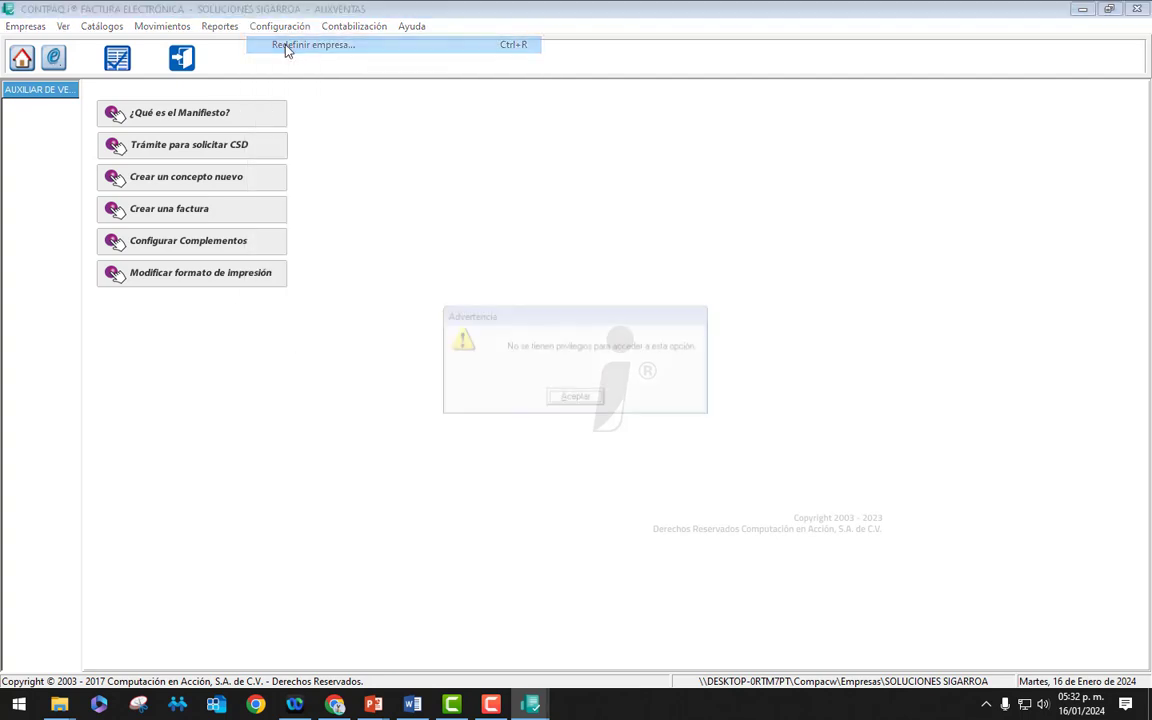
pyautogui.click(585, 399)
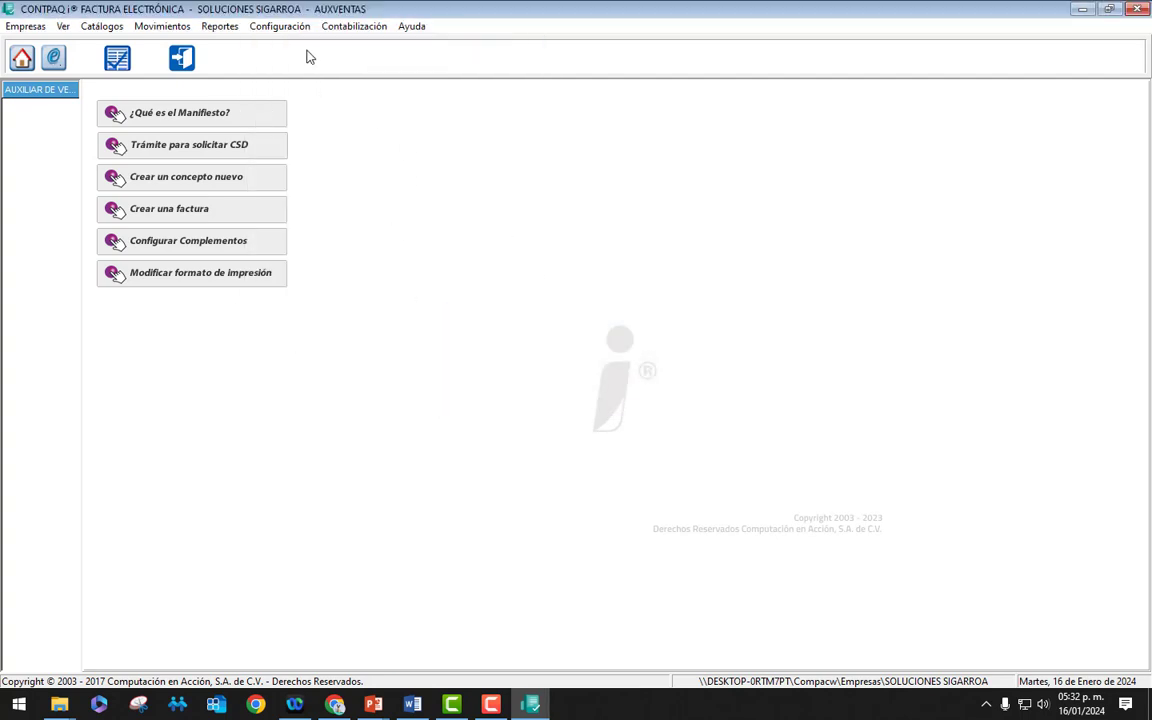
pyautogui.click(284, 27)
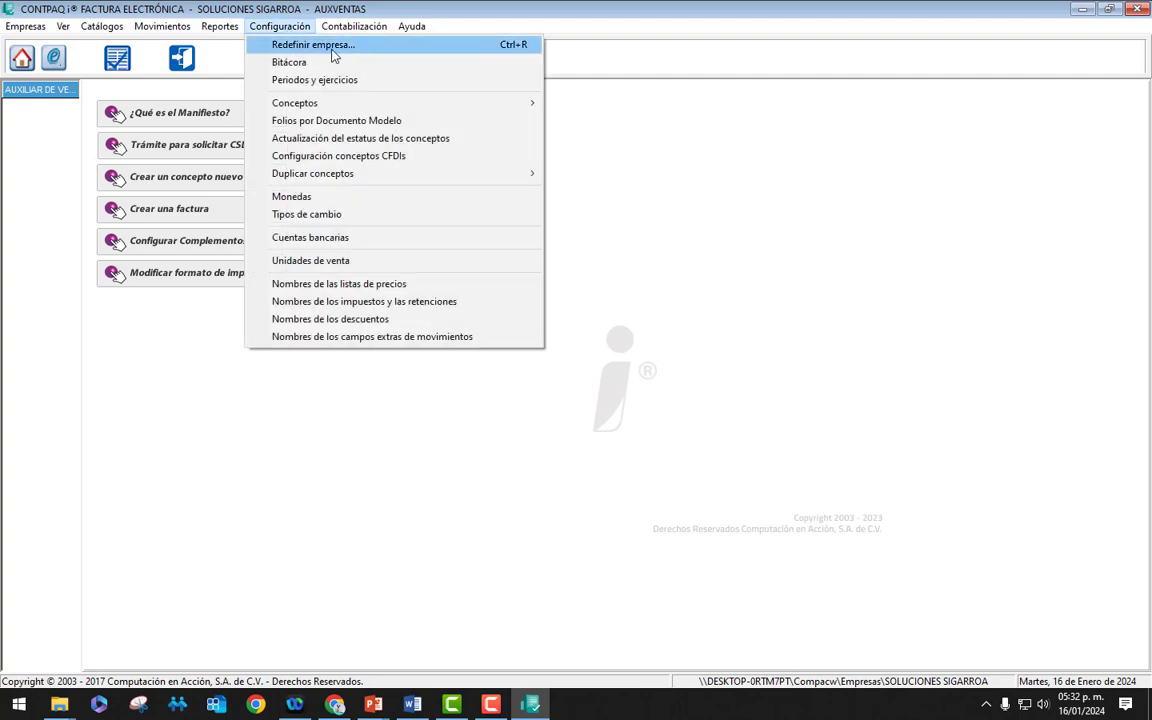
pyautogui.click(359, 50)
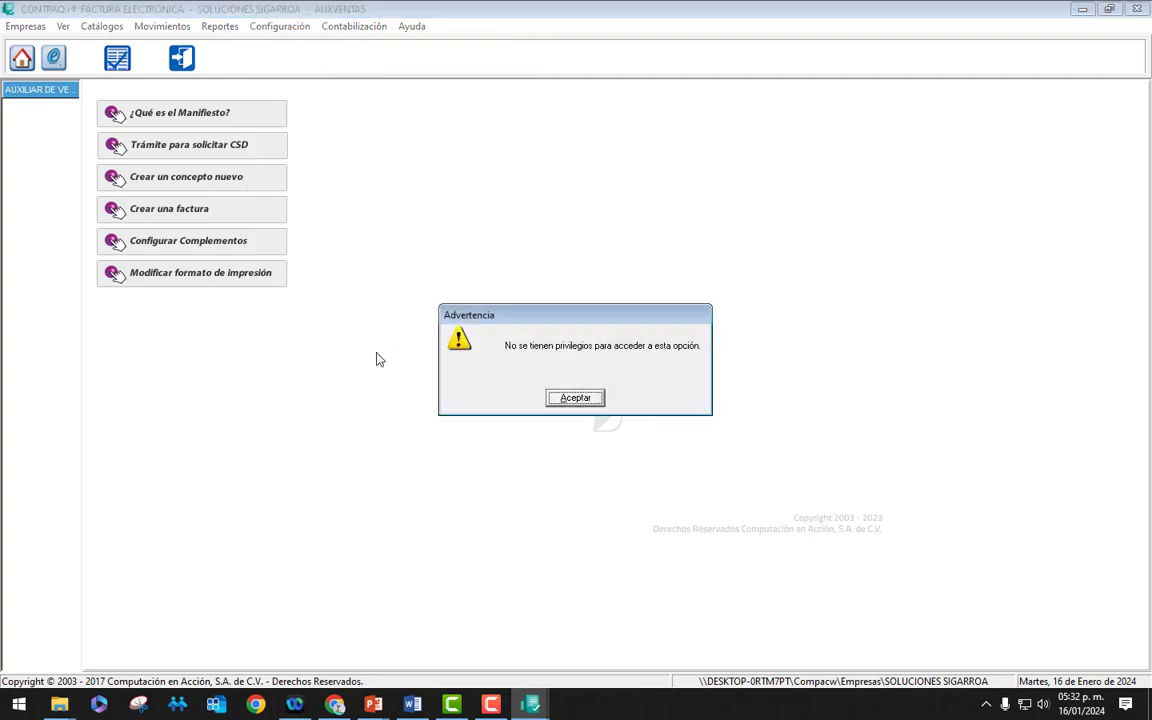
pyautogui.click(597, 398)
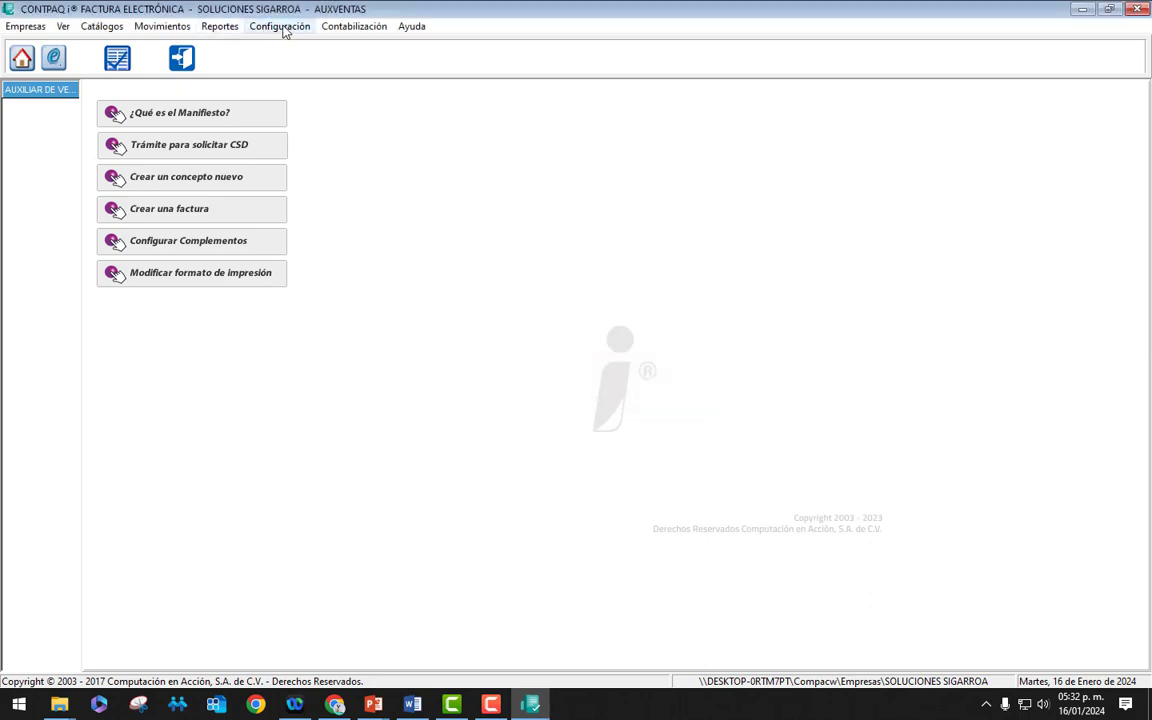
pyautogui.click(219, 28)
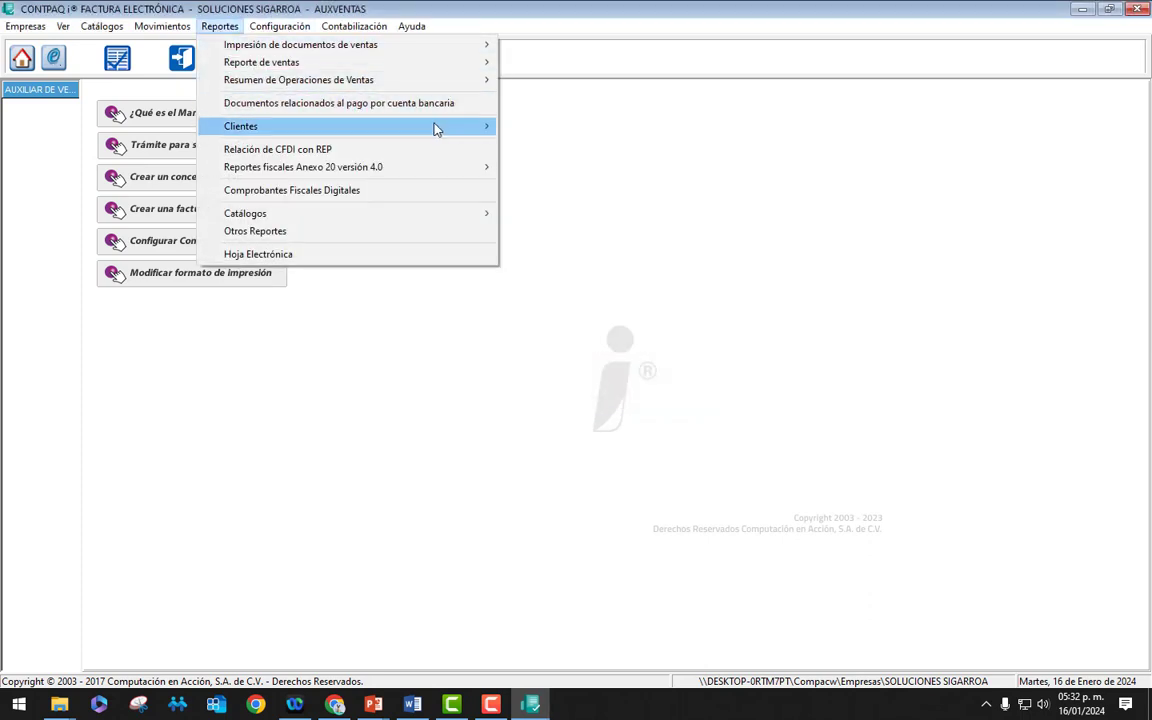
# Step: Open the Detallado por cliente sales-operations report filters and close them without running it
pyautogui.moveTo(462, 62)
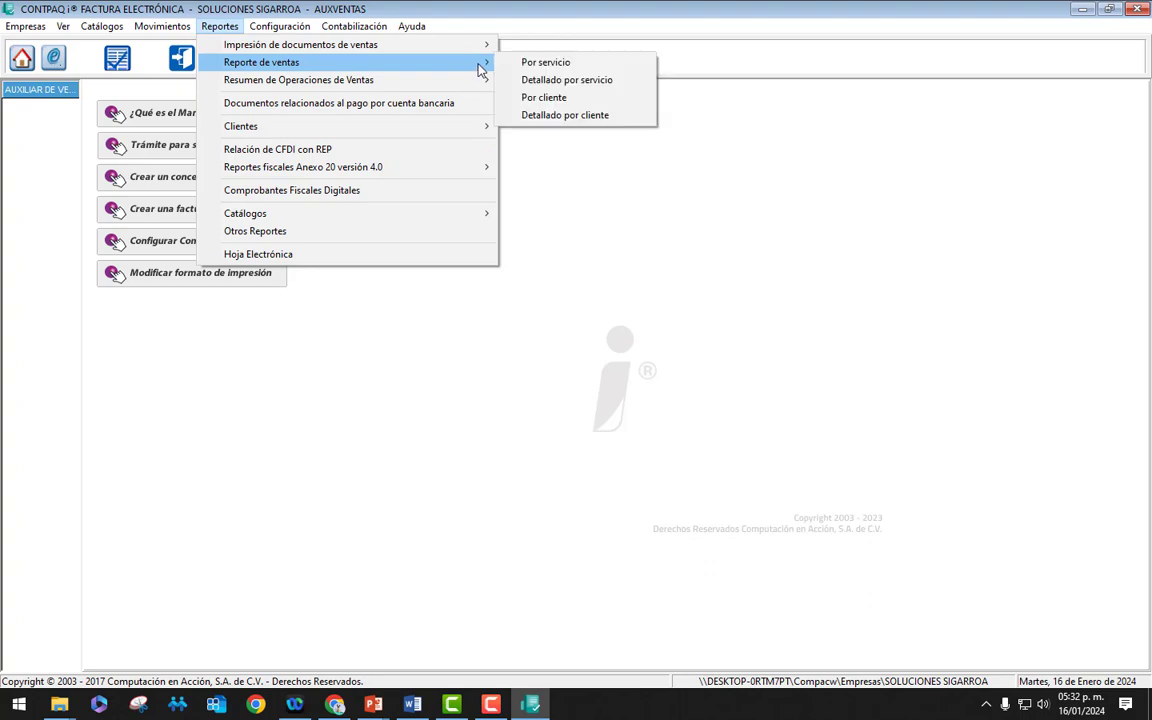
pyautogui.click(560, 116)
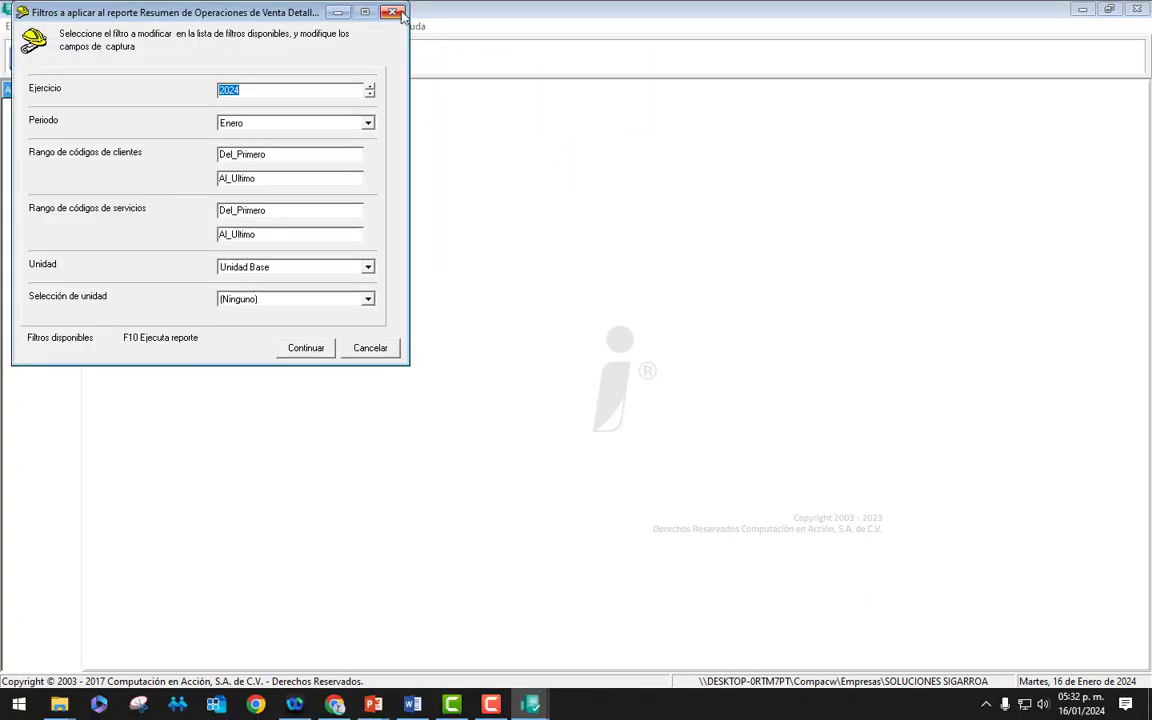
pyautogui.click(391, 12)
pyautogui.click(277, 27)
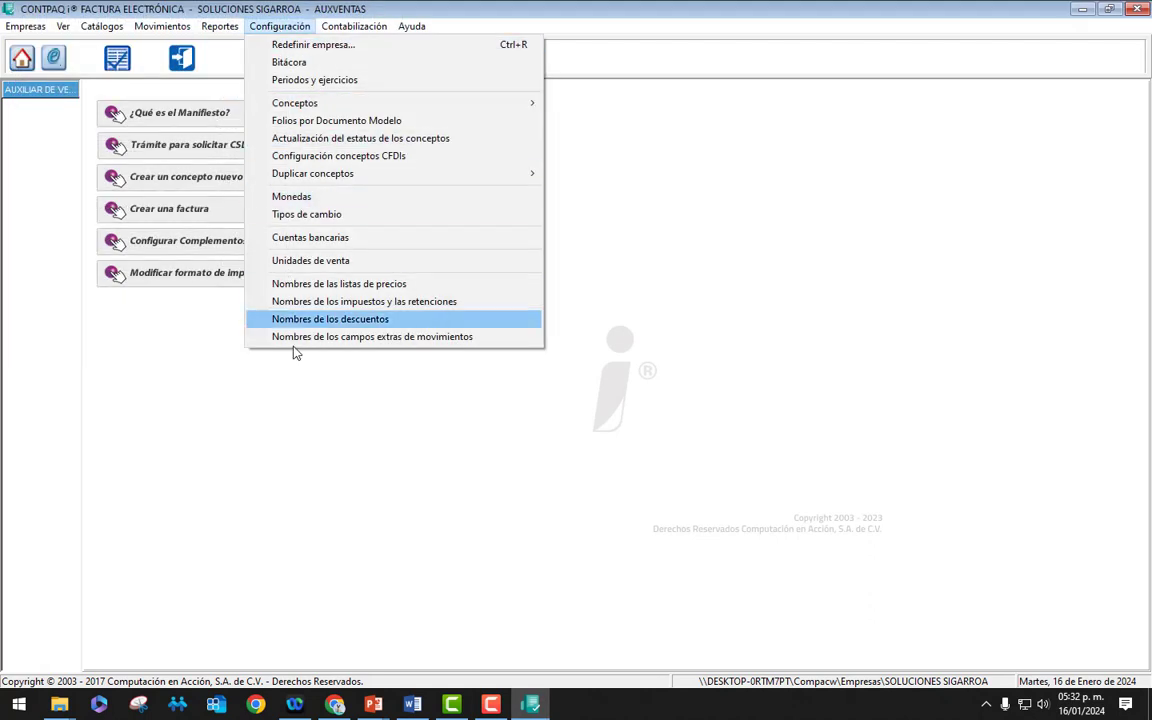
# Step: Attempt Restaurar empresa as AUXVENTAS and dismiss the no-privileges and certificate warnings
pyautogui.click(38, 35)
pyautogui.click(36, 28)
pyautogui.click(80, 103)
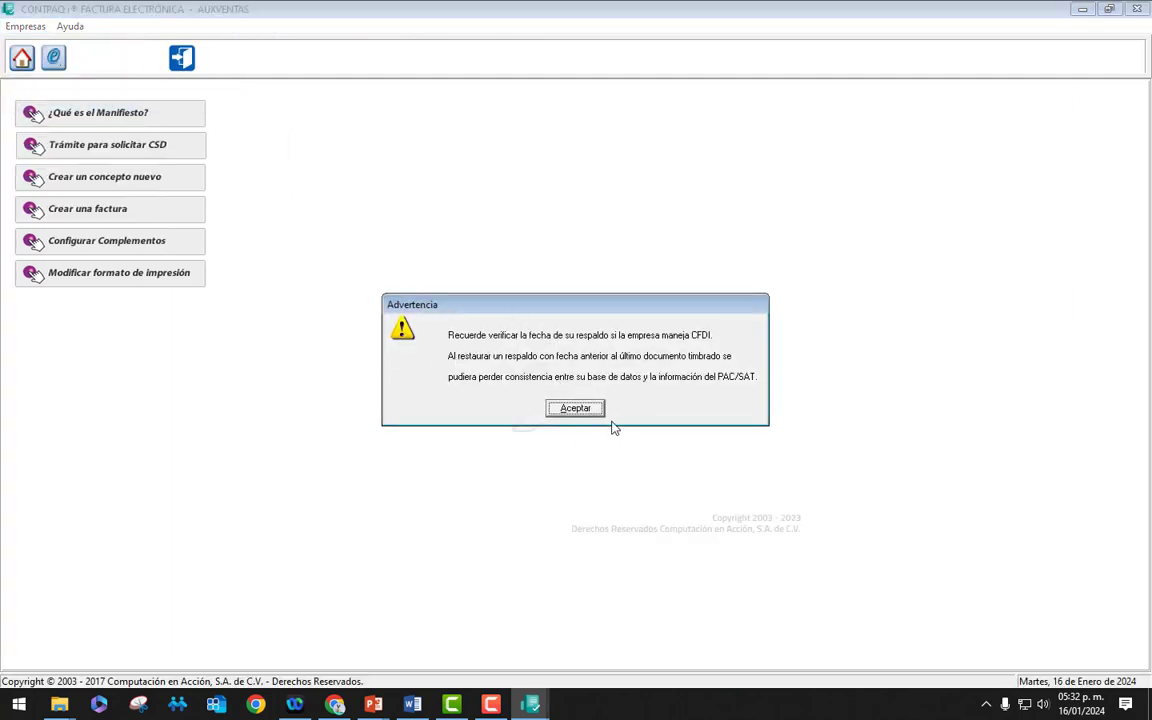
pyautogui.click(575, 409)
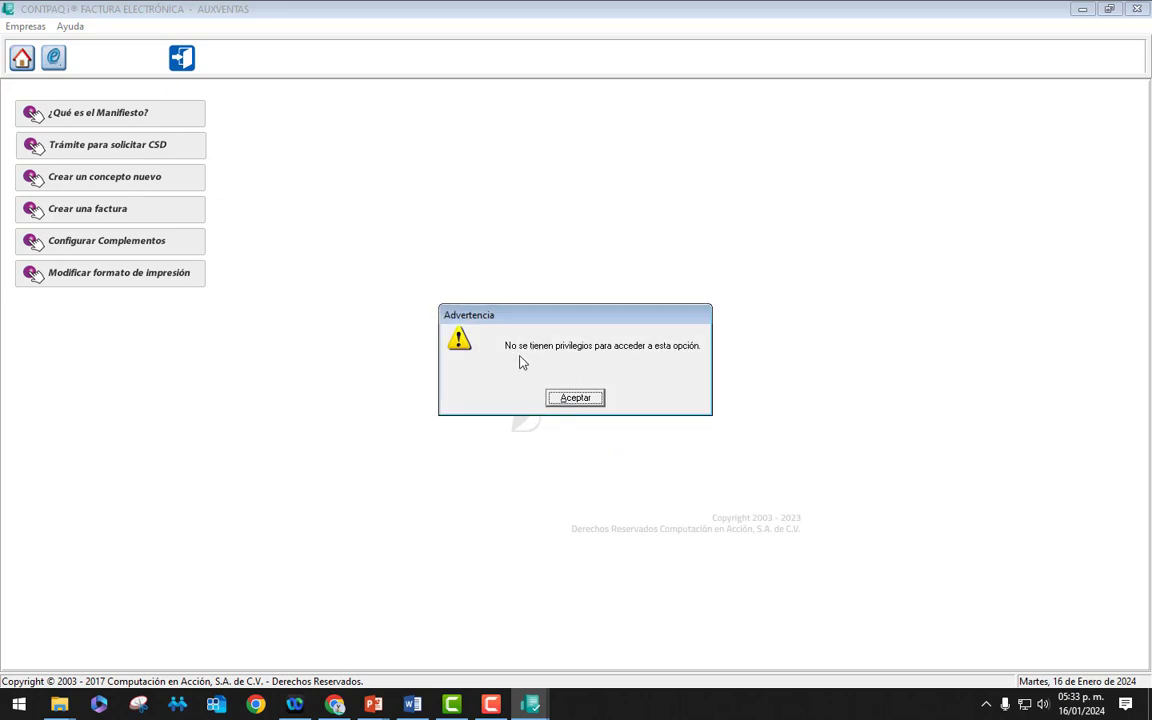
pyautogui.click(587, 400)
pyautogui.click(604, 398)
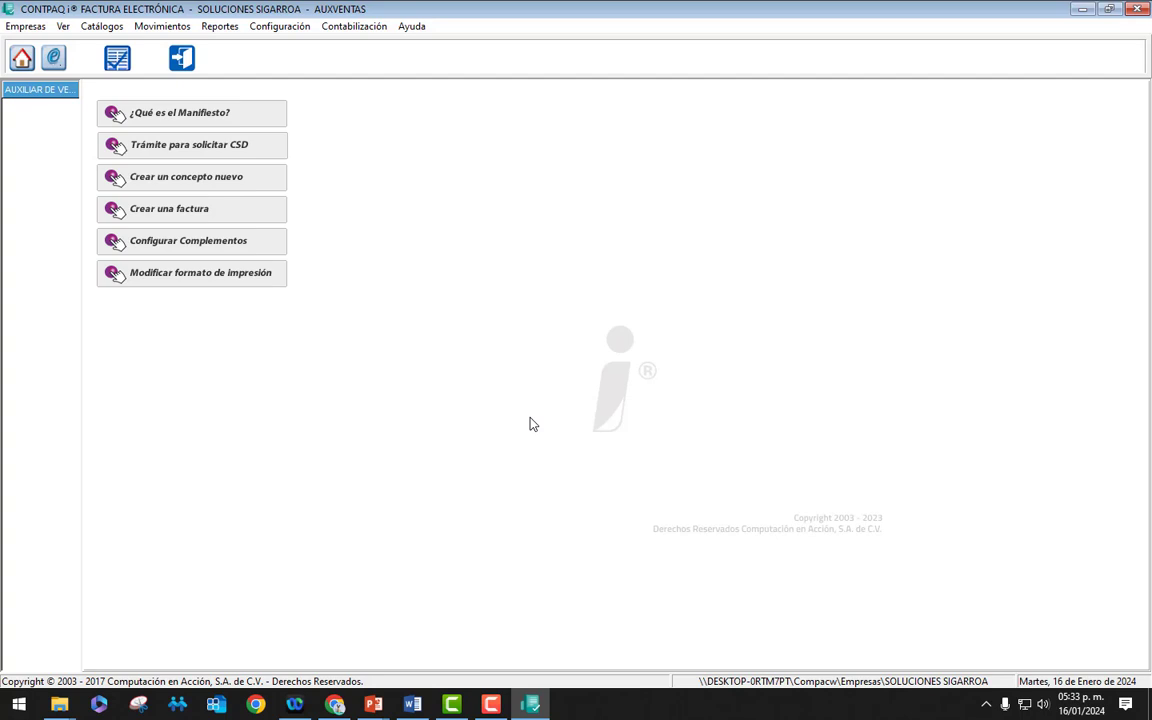
# Step: Log out AUXVENTAS and sign back in as SUPERVISOR
pyautogui.click(25, 27)
pyautogui.moveTo(98, 170)
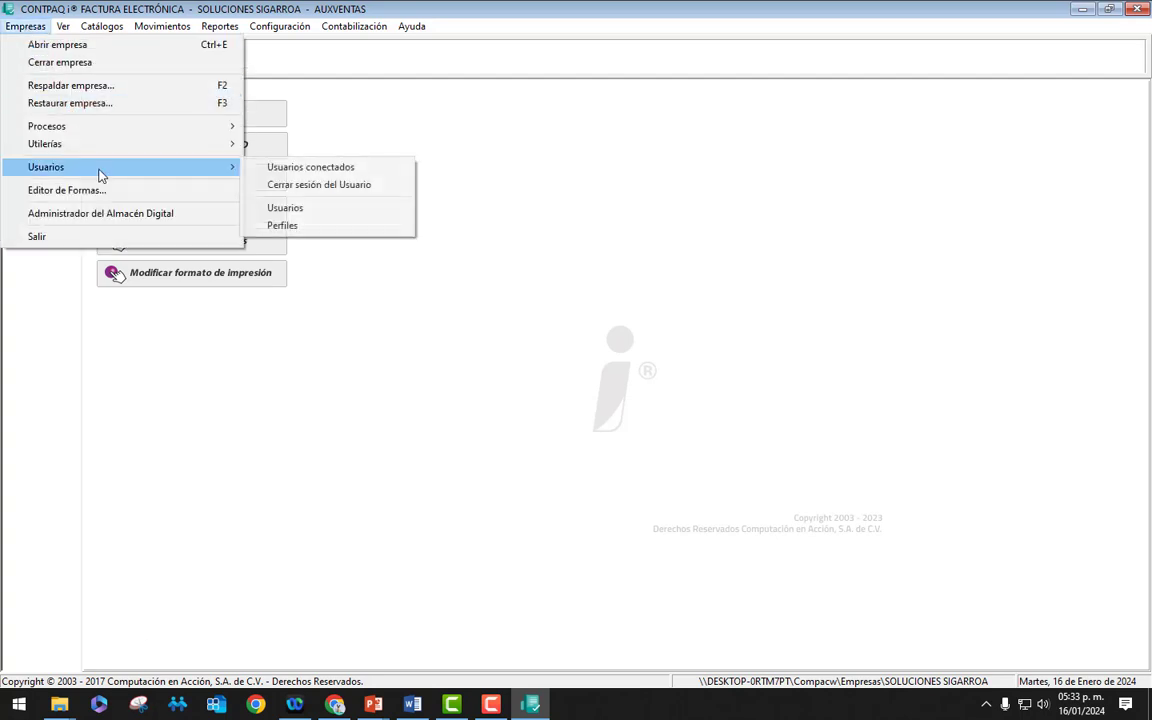
pyautogui.click(298, 190)
pyautogui.hotkey('shift', 'Tab')
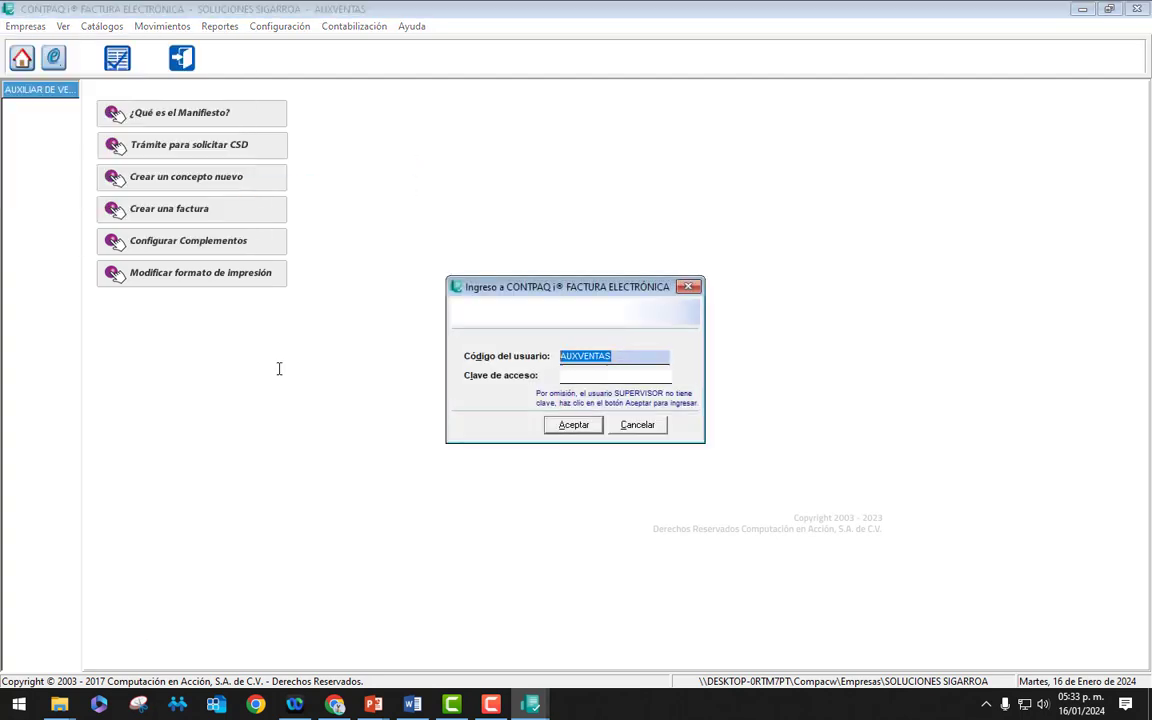
pyautogui.write('super')
pyautogui.press('BackSpace')
pyautogui.press('BackSpace')
pyautogui.press('BackSpace')
pyautogui.press('BackSpace')
pyautogui.press('BackSpace')
pyautogui.write('SUPERVISOR')
pyautogui.press('Tab')
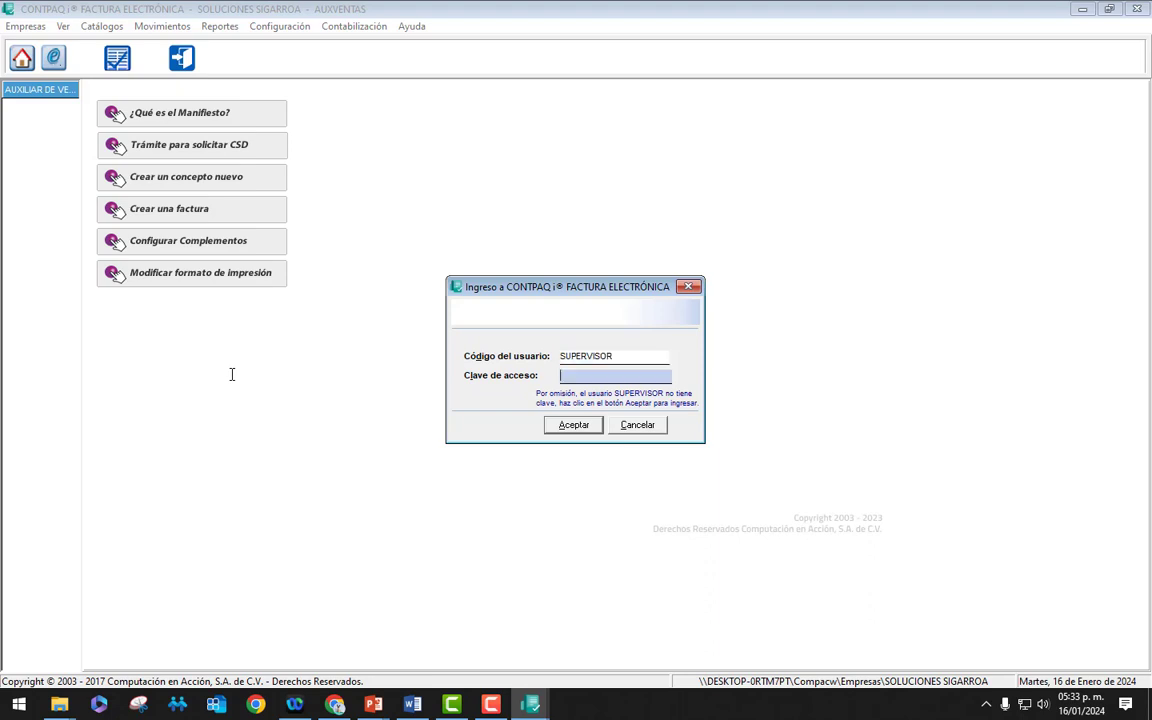
pyautogui.press('Return')
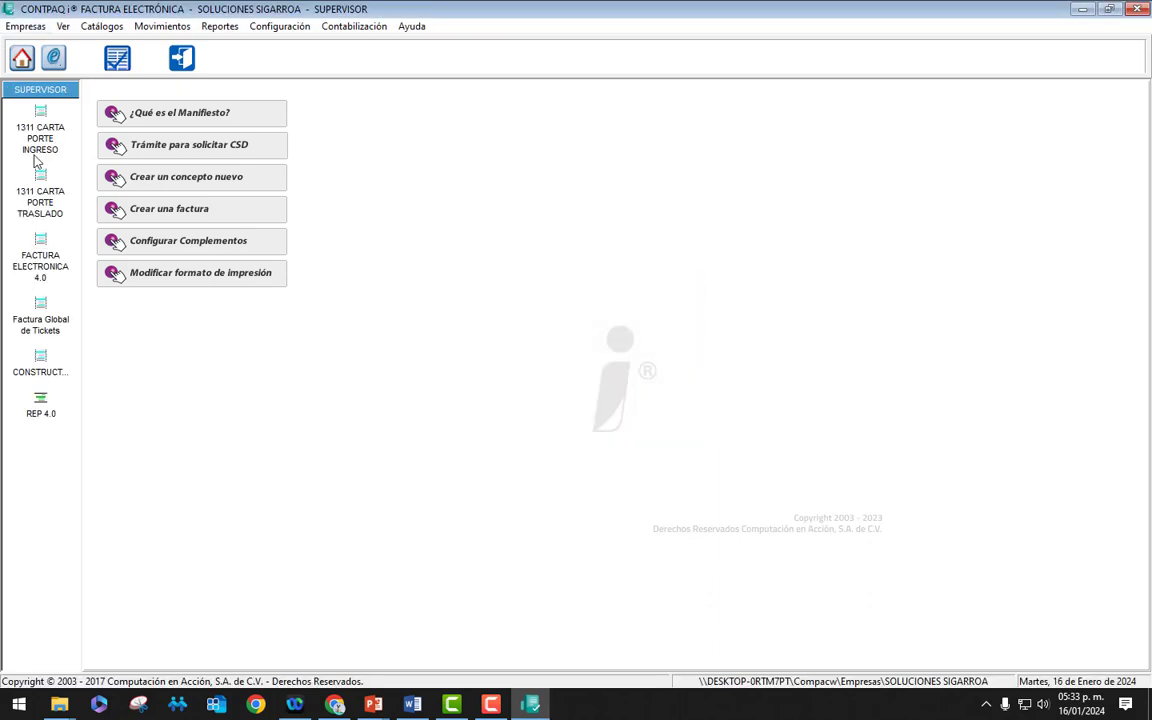
# Step: Open the Redefinir empresa settings for SOLUCIONES SIGARROA and close them
pyautogui.click(281, 27)
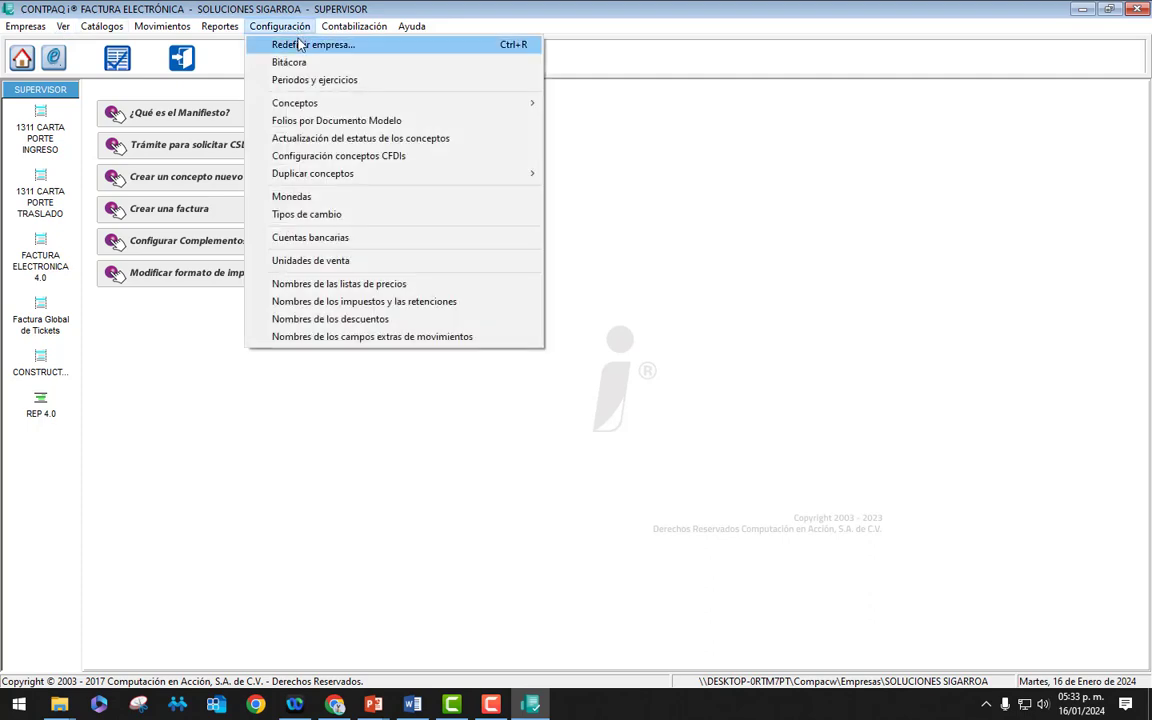
pyautogui.click(298, 47)
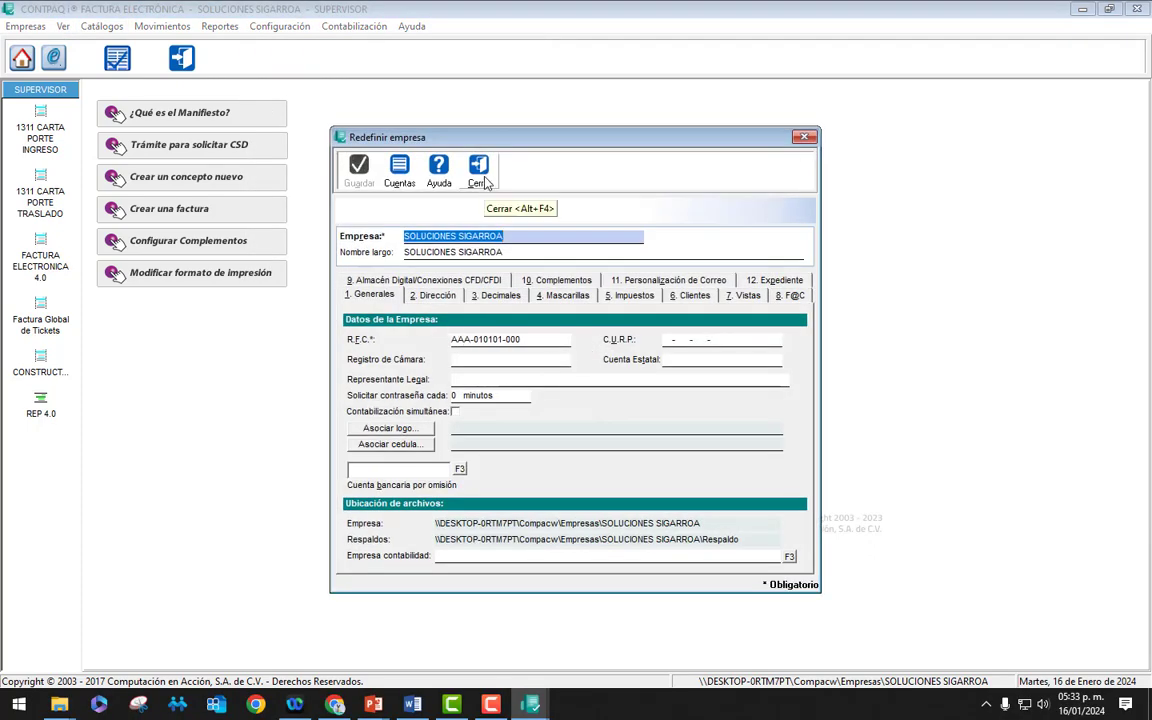
pyautogui.click(478, 158)
pyautogui.click(14, 30)
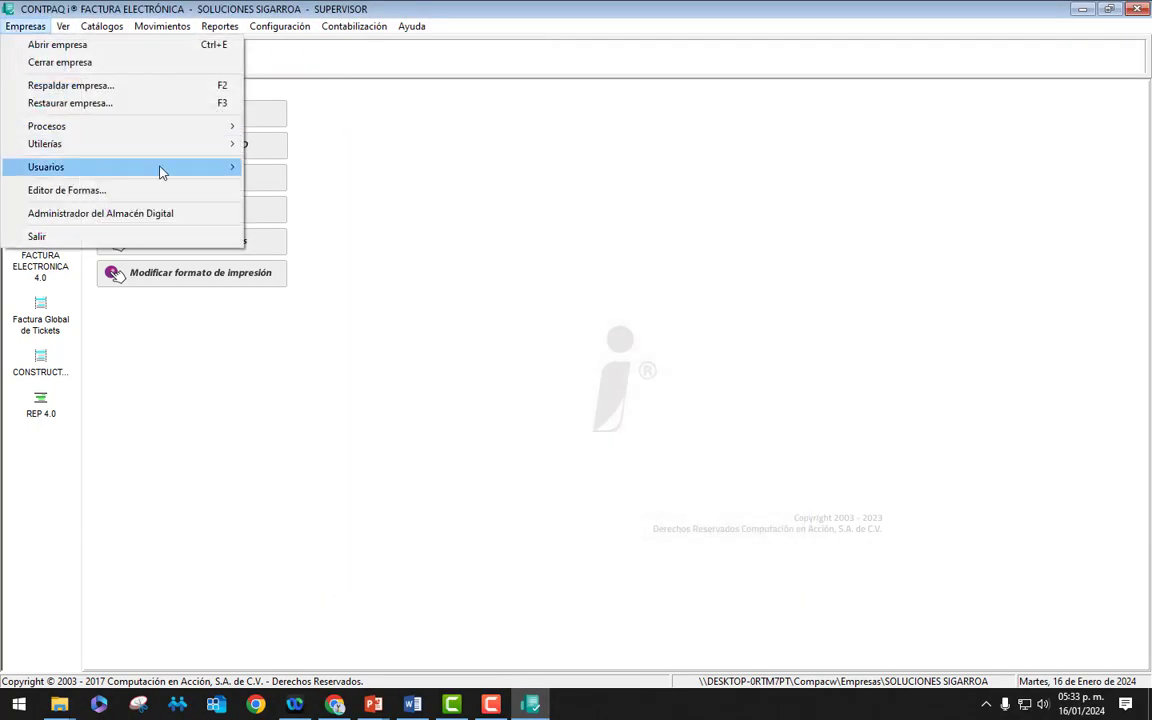
# Step: Load the AUXILIAR DE VENTAS profile in the Perfiles window from the profile list
pyautogui.moveTo(150, 160)
pyautogui.click(321, 226)
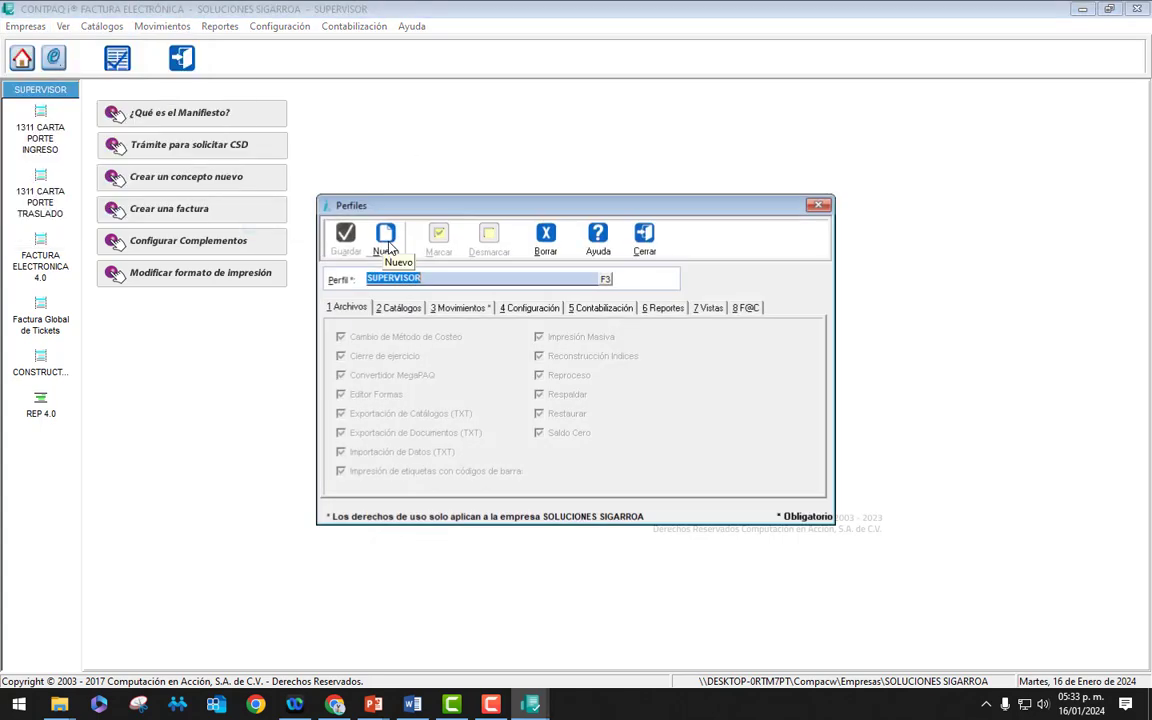
pyautogui.press('F3')
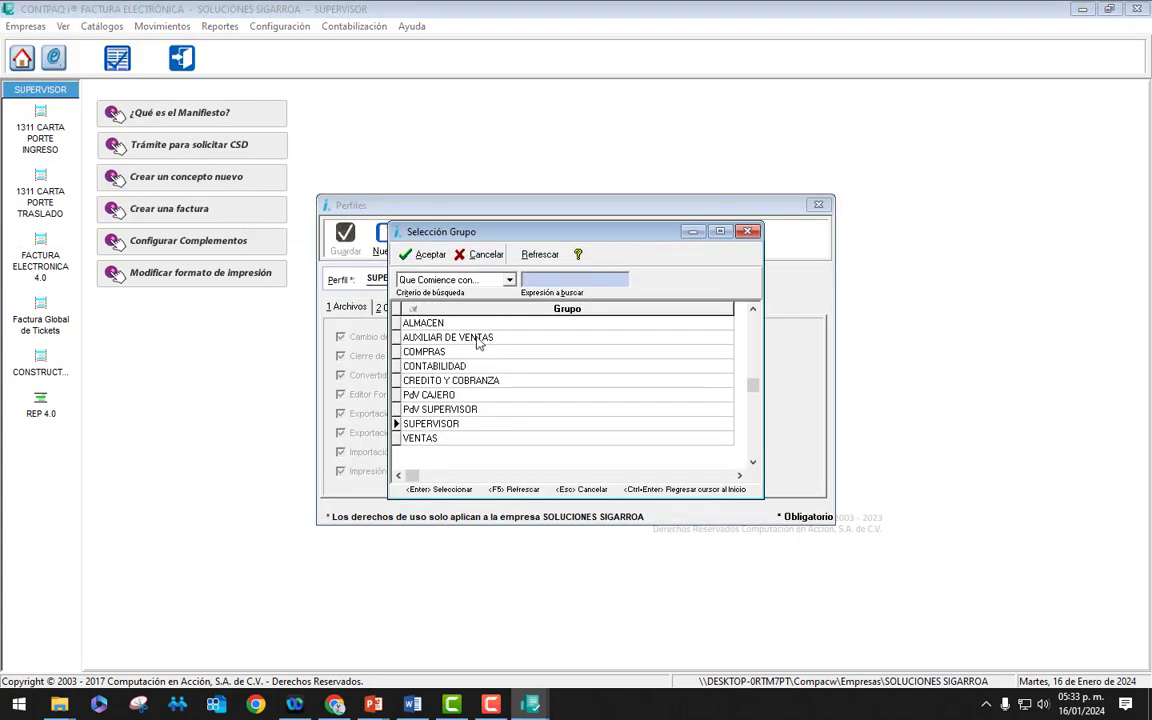
pyautogui.doubleClick(477, 338)
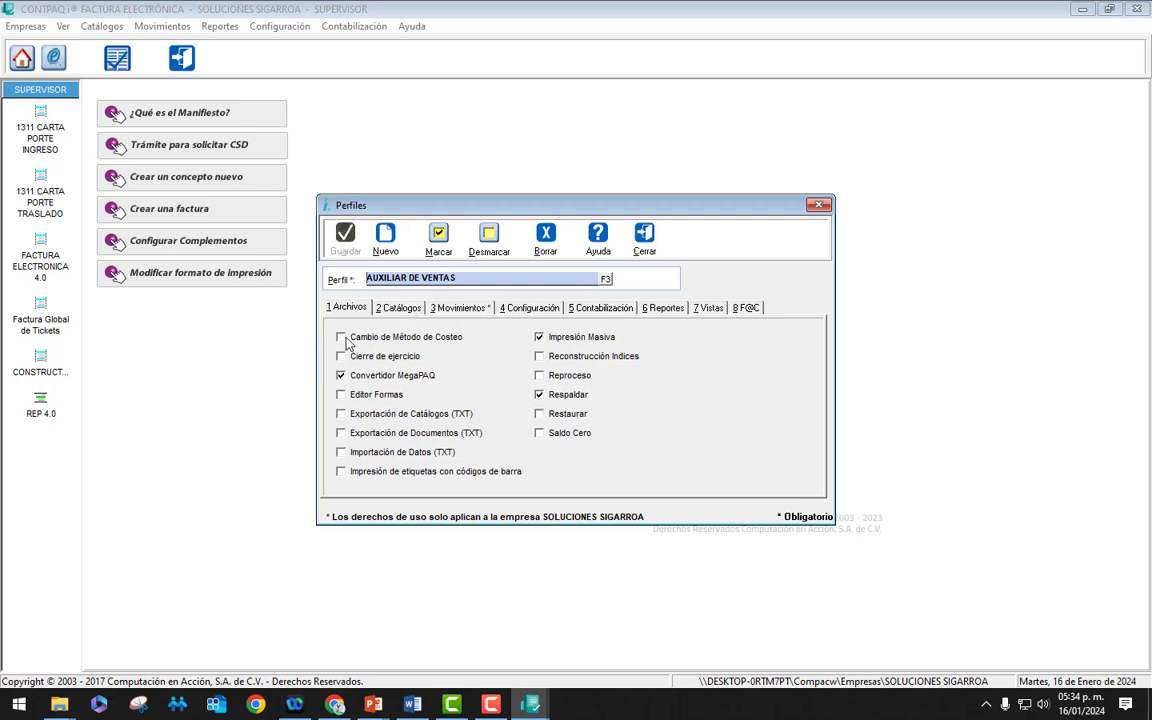
# Step: Review the profile's Catálogos, Movimientos and Configuración permissions, then close the Perfiles window
pyautogui.click(410, 308)
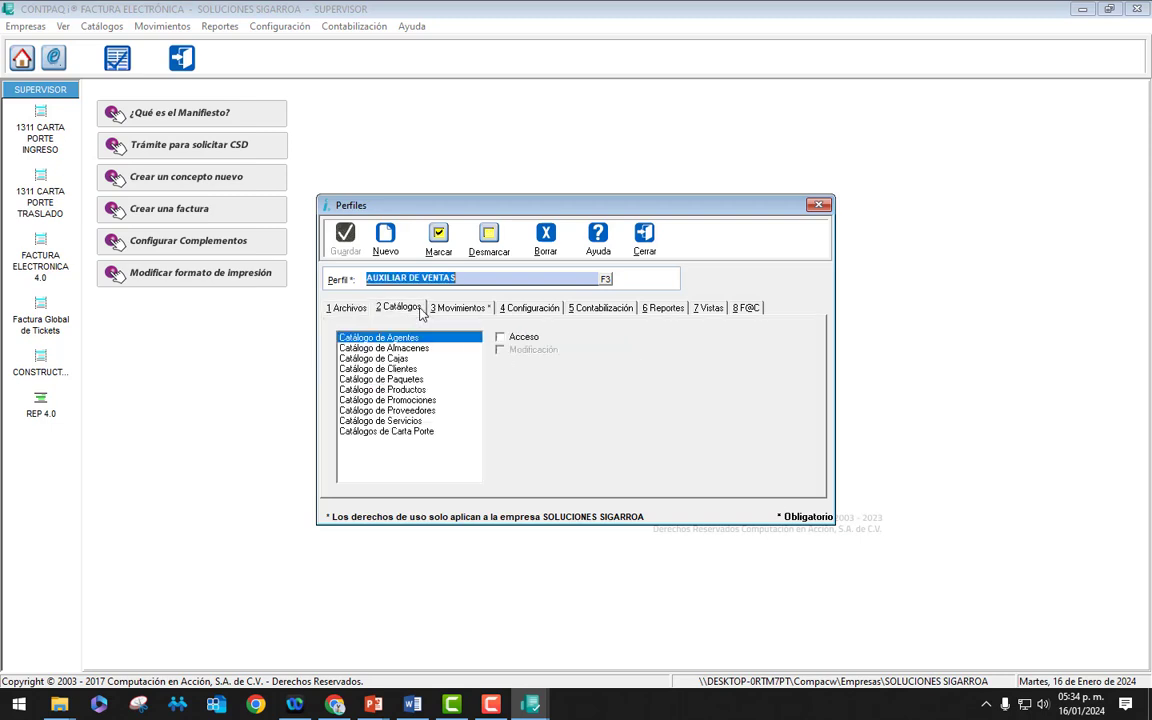
pyautogui.click(474, 309)
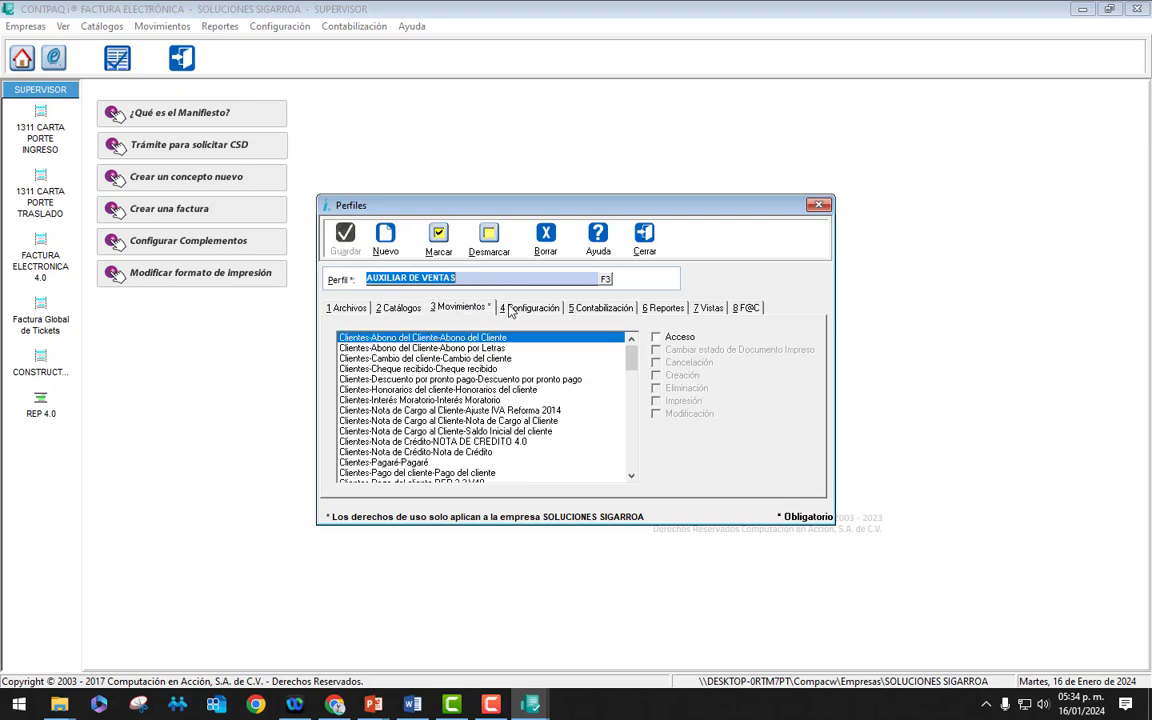
pyautogui.click(510, 309)
pyautogui.click(644, 238)
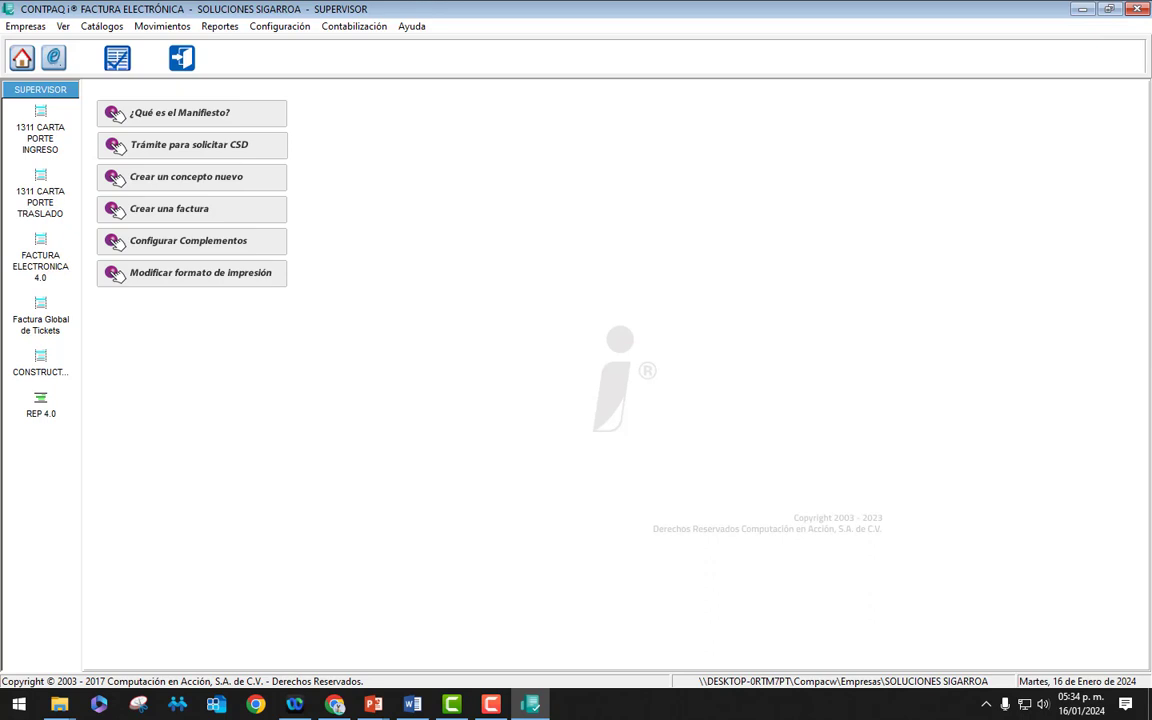
# Step: Switch from Word back to CONTPAQi and open the Empresas menu
pyautogui.hotkey('alt', 'Tab')
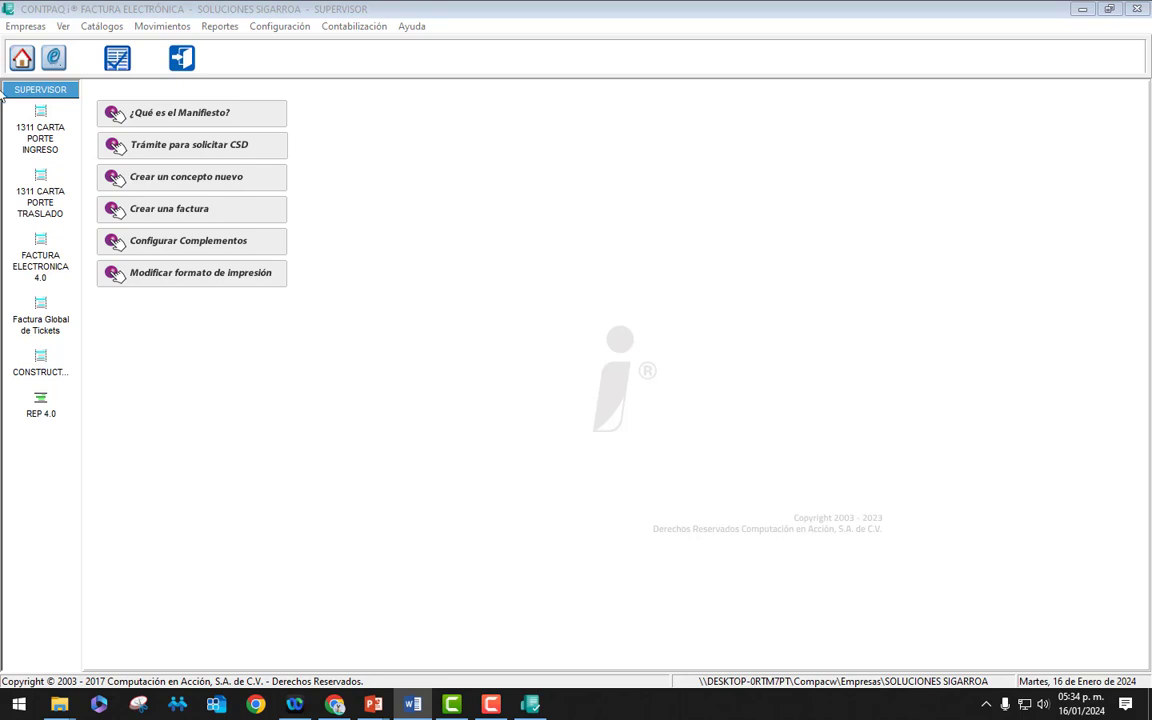
pyautogui.click(22, 27)
# Step: Open Configuración de Usuarios on the SUPERVISOR record, review it, and close it
pyautogui.moveTo(98, 168)
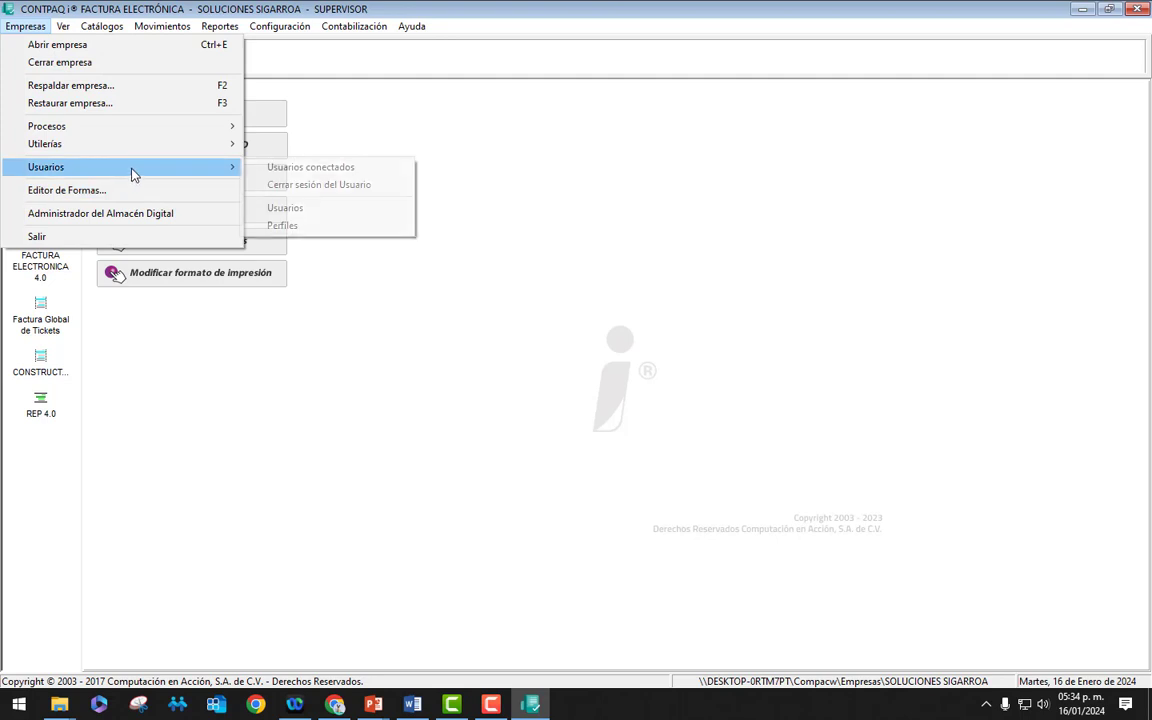
pyautogui.click(285, 208)
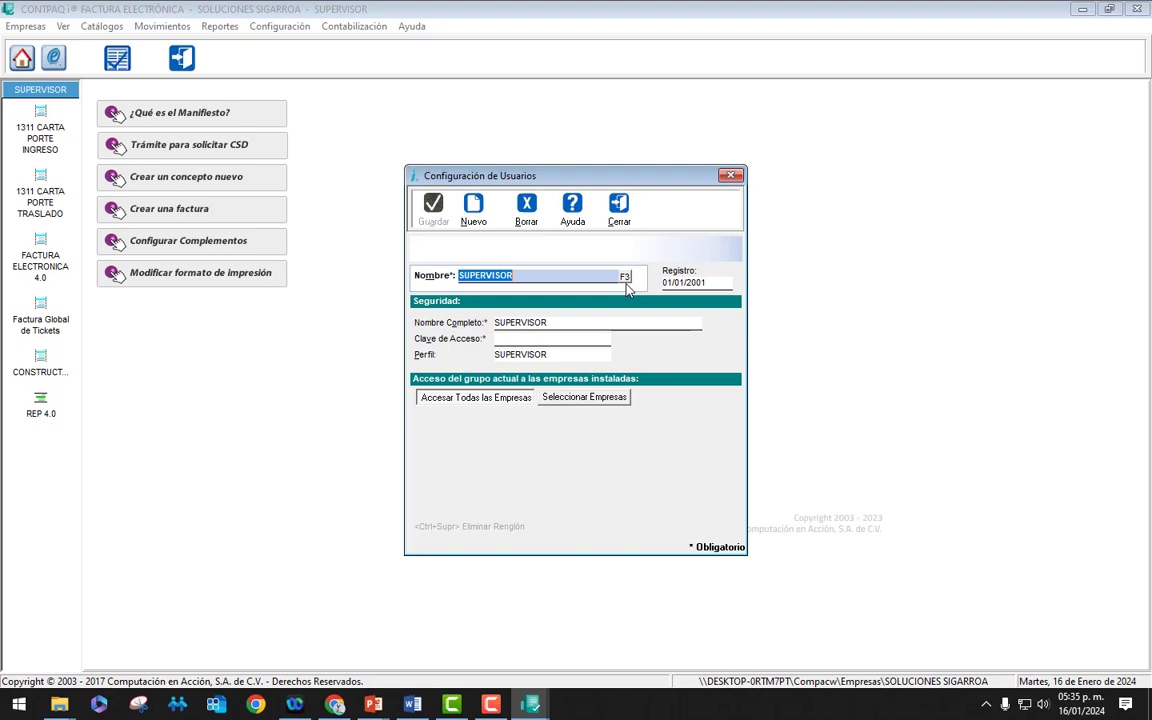
pyautogui.click(619, 208)
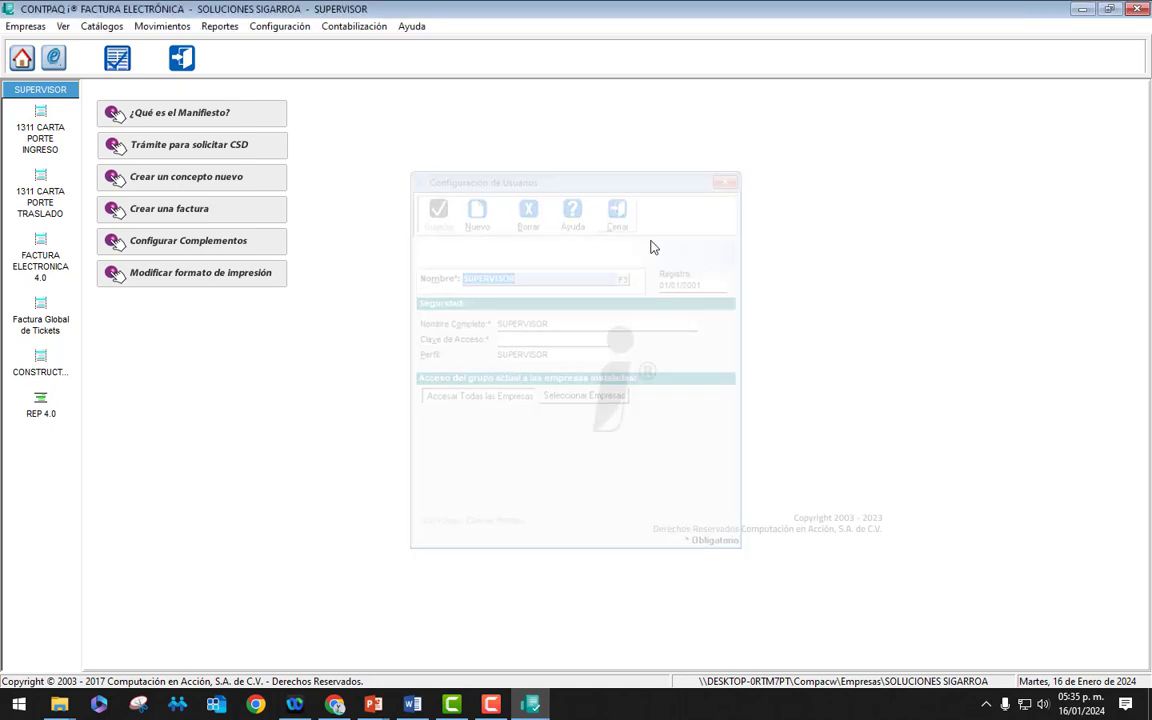